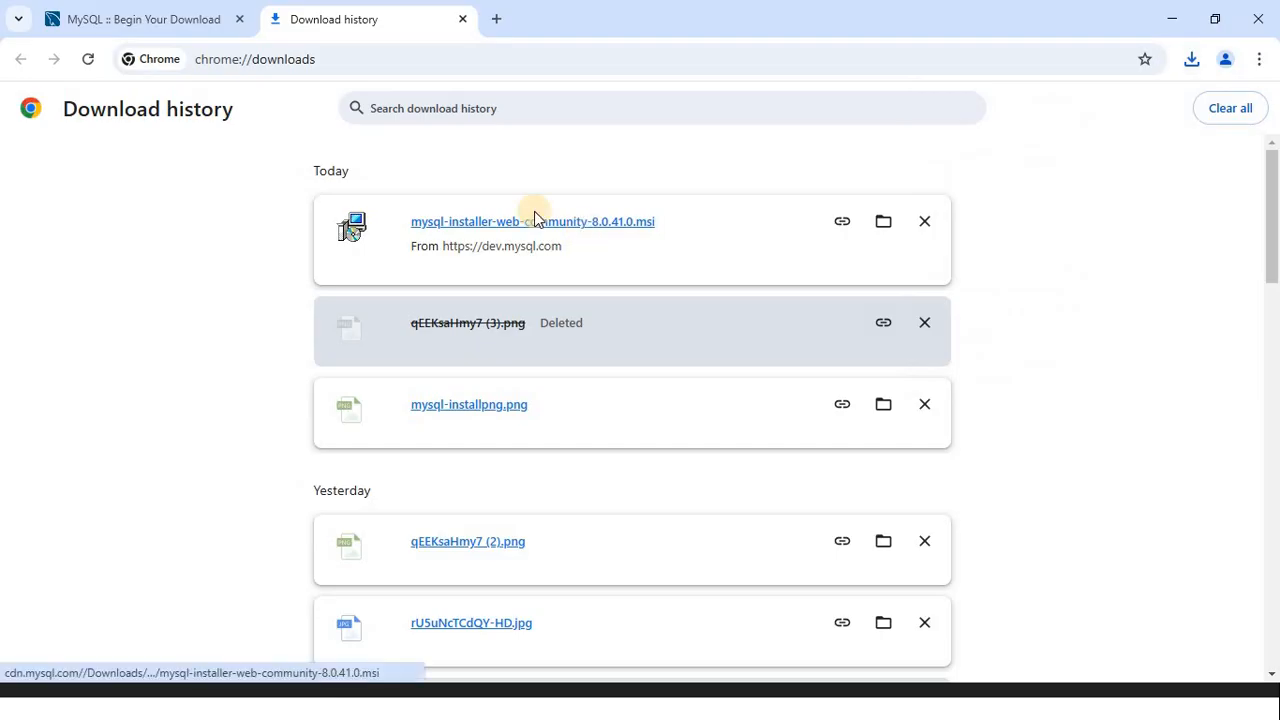
Launch the downloaded mysql-installer-web-community-8.0.41.0.msi and proceed past the upgrade wizard's welcome page.
click(512, 221)
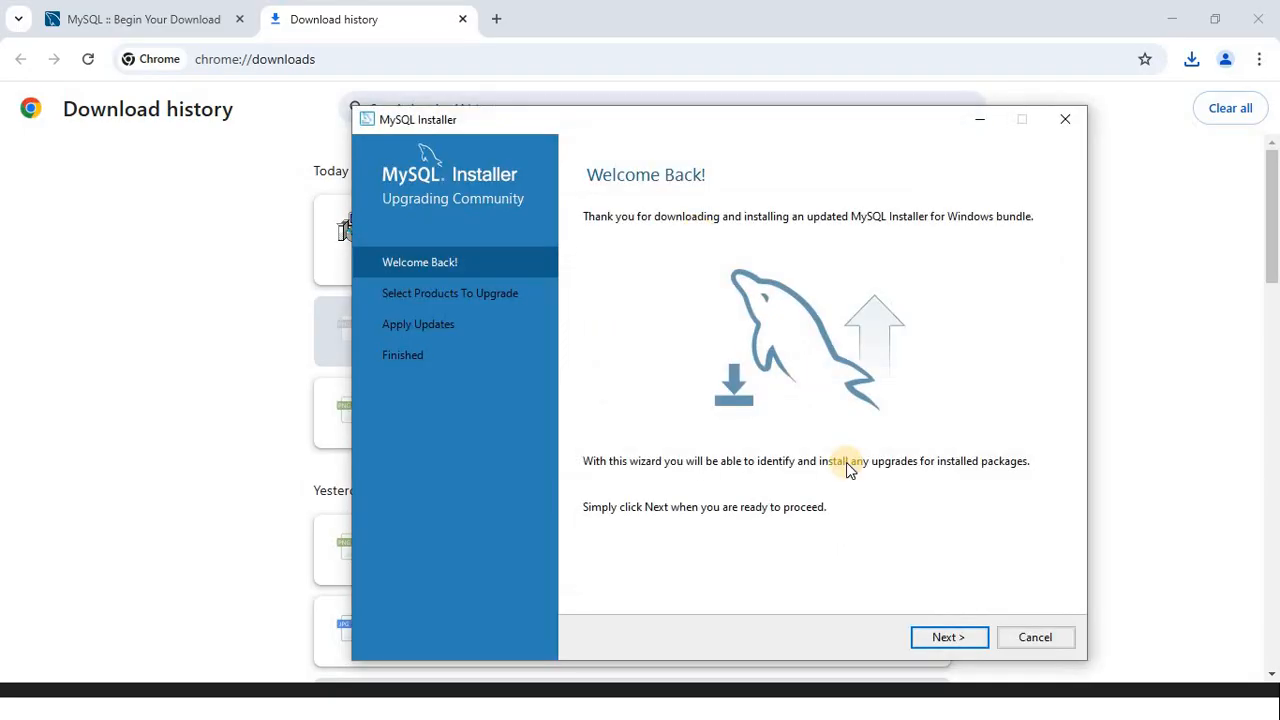
click(945, 645)
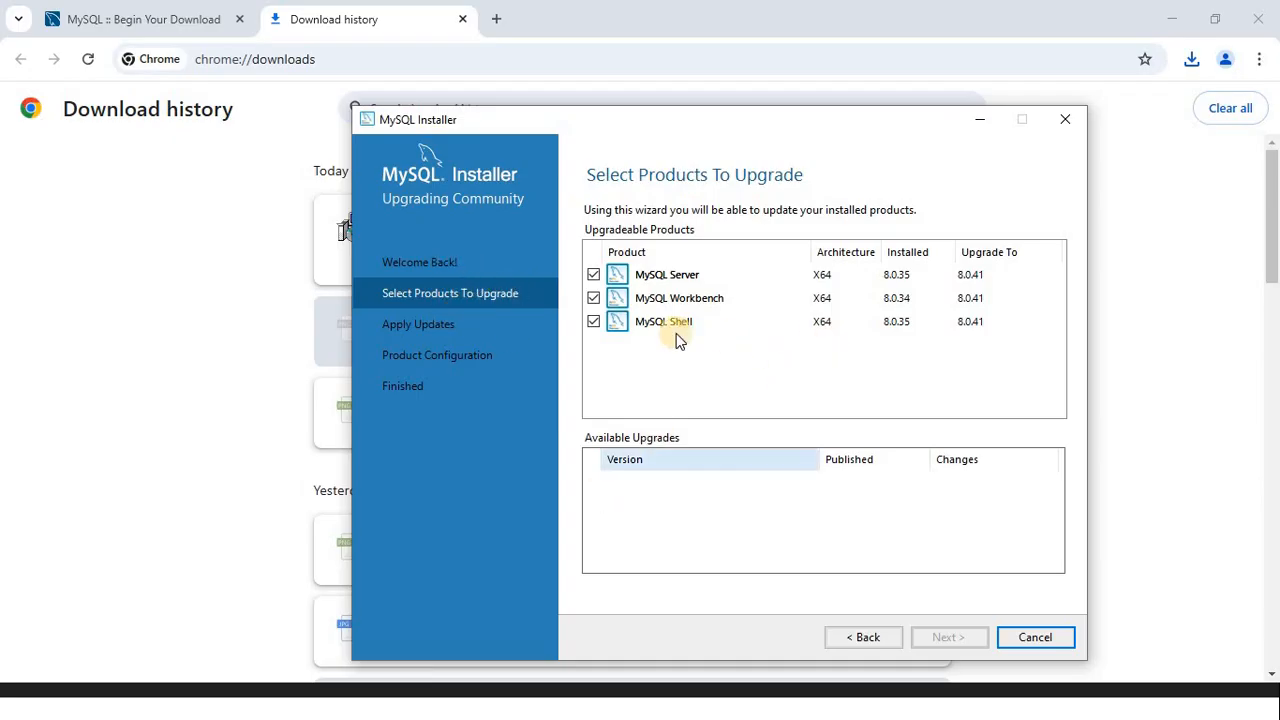
Choose MySQL Server, MySQL Workbench and MySQL Shell for upgrade to 8.0.41 and continue to the updates page.
click(595, 277)
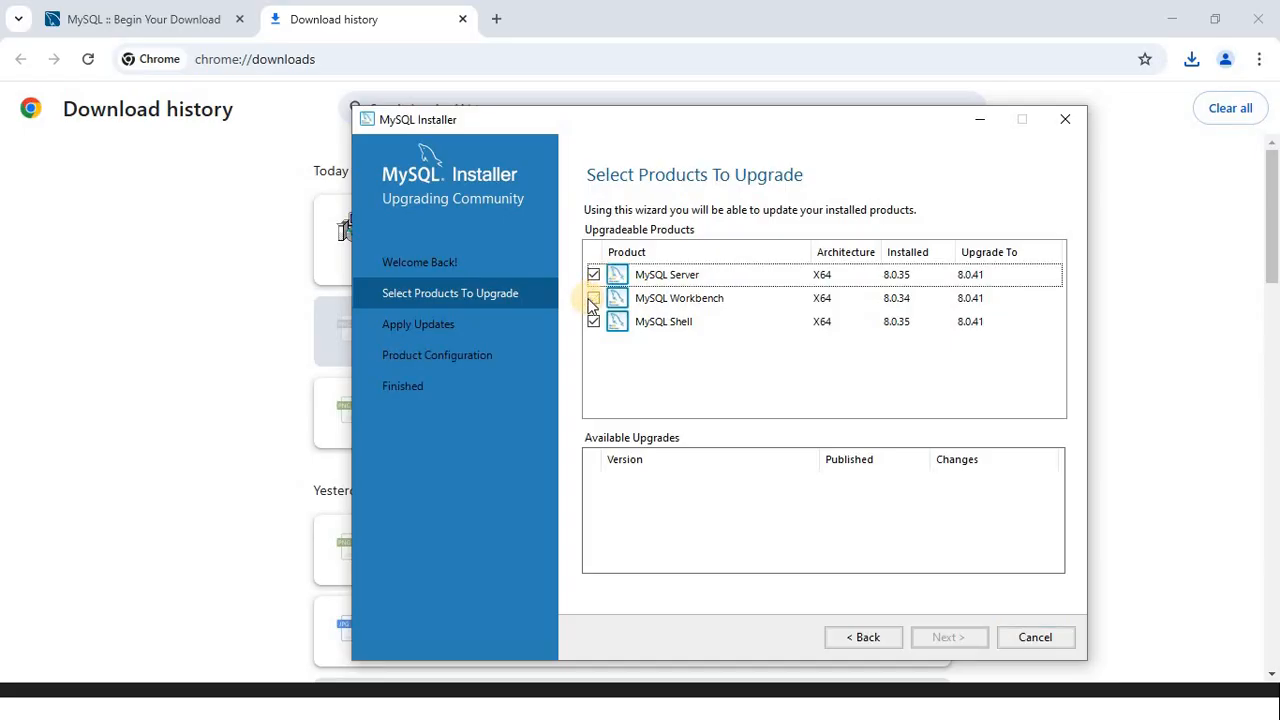
click(594, 300)
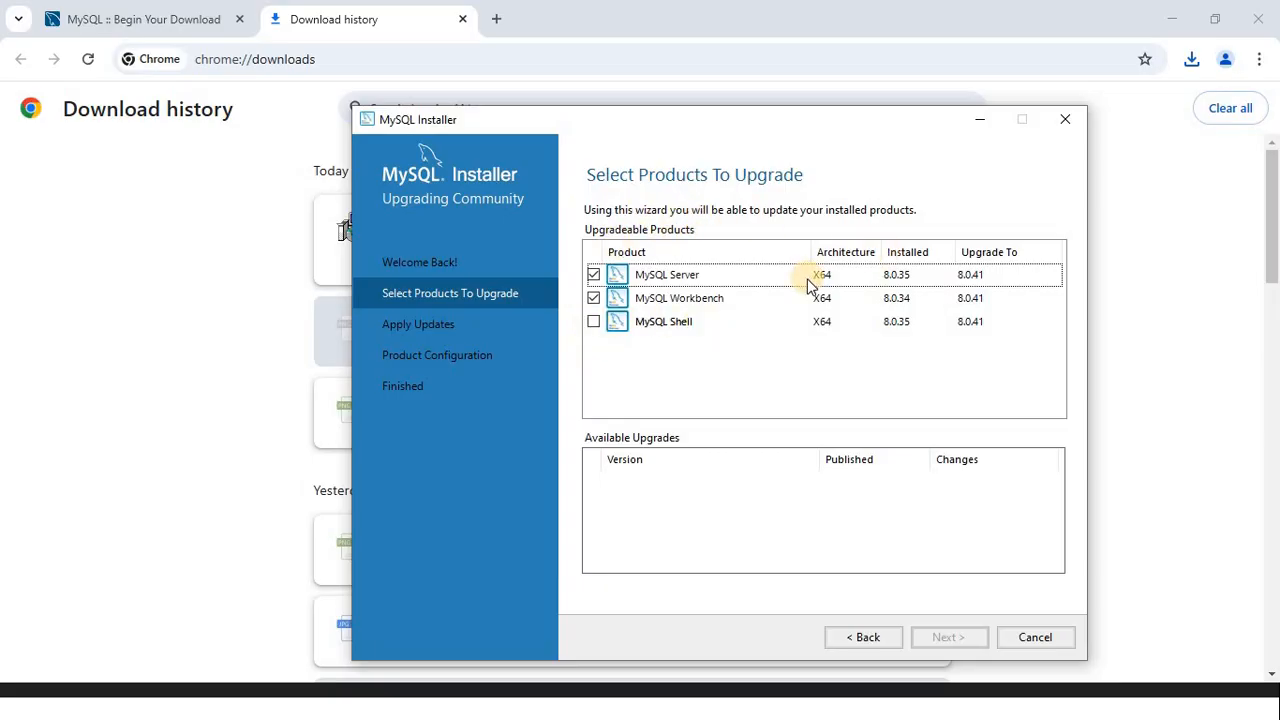
click(665, 276)
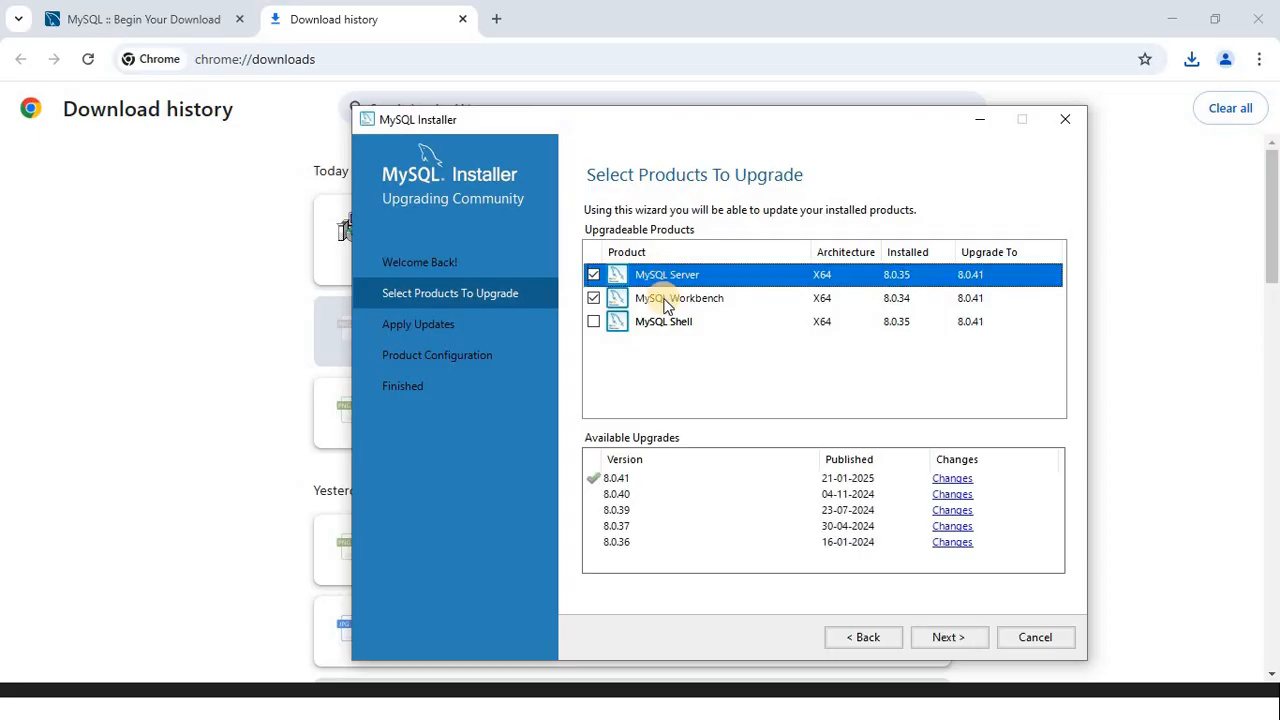
click(666, 299)
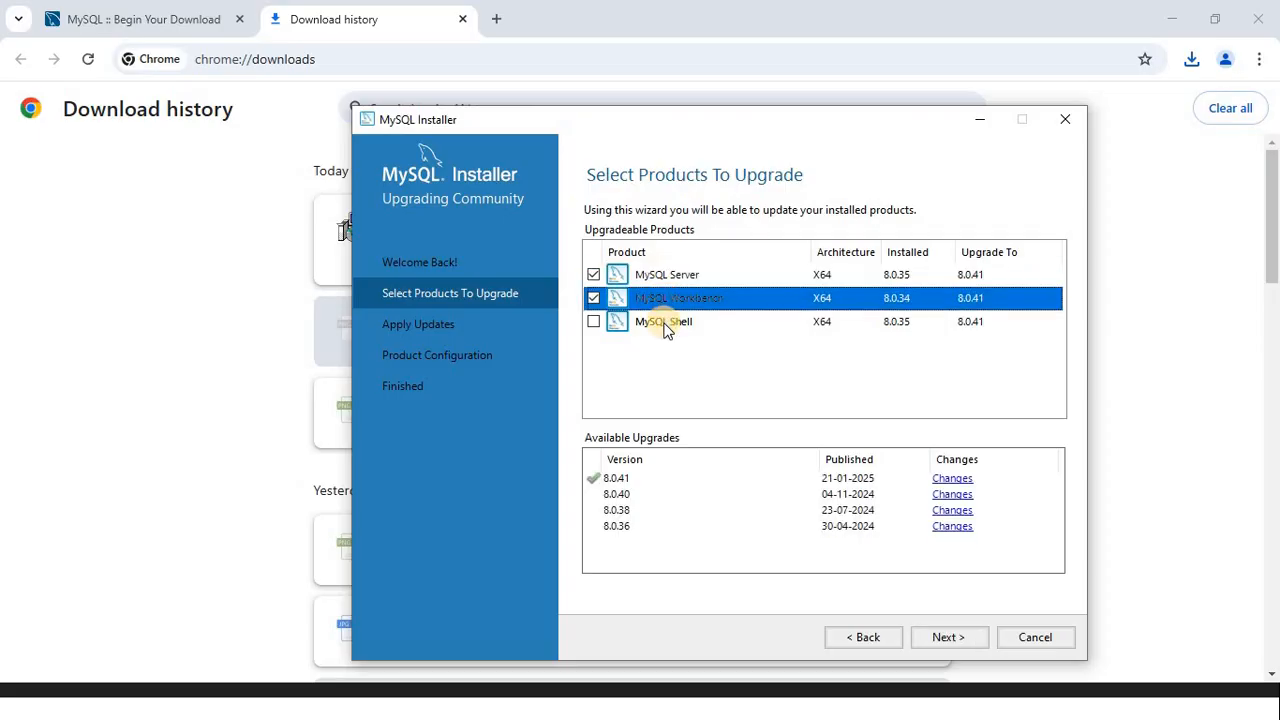
click(663, 322)
click(597, 321)
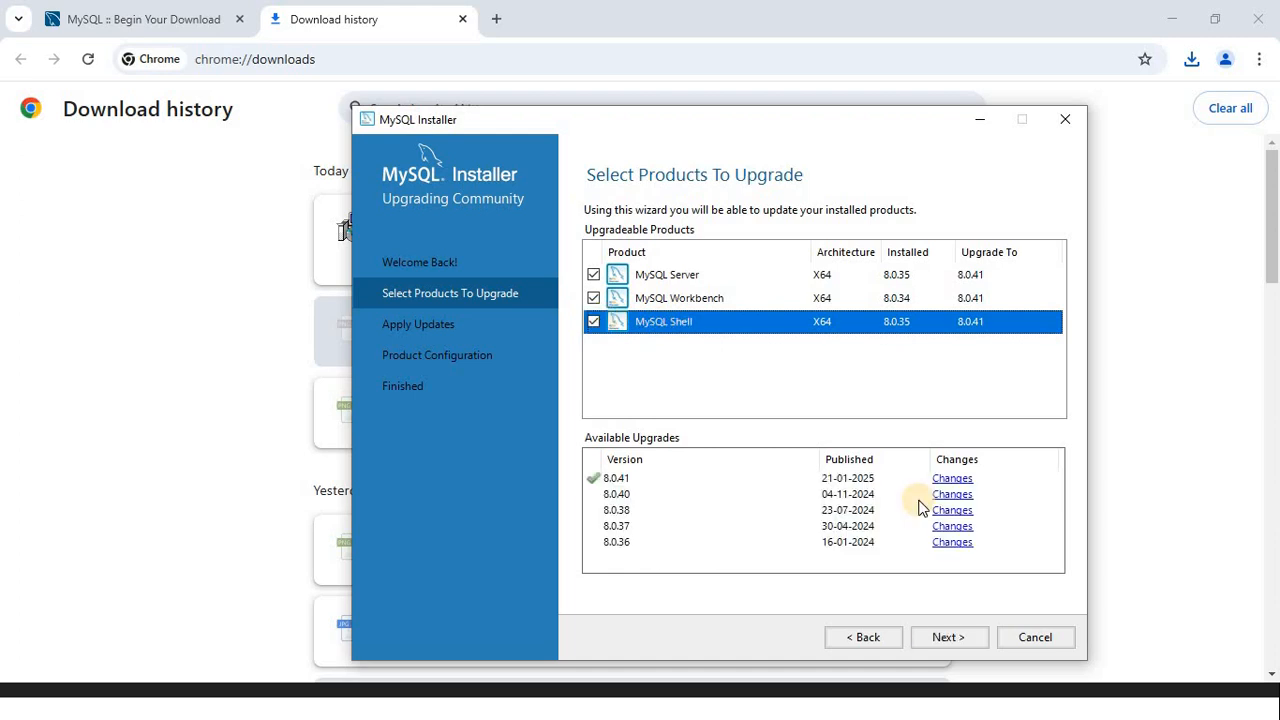
click(948, 640)
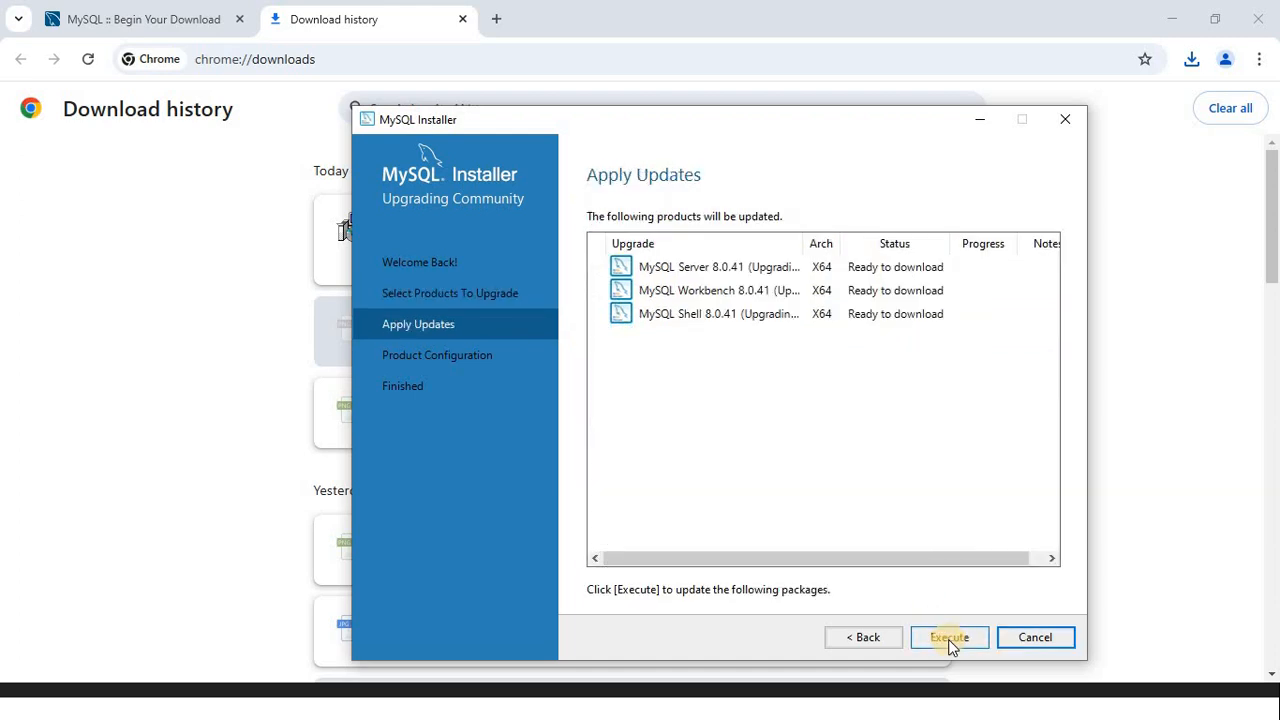
Execute the three product updates with the log details shown and continue to product configuration.
click(957, 639)
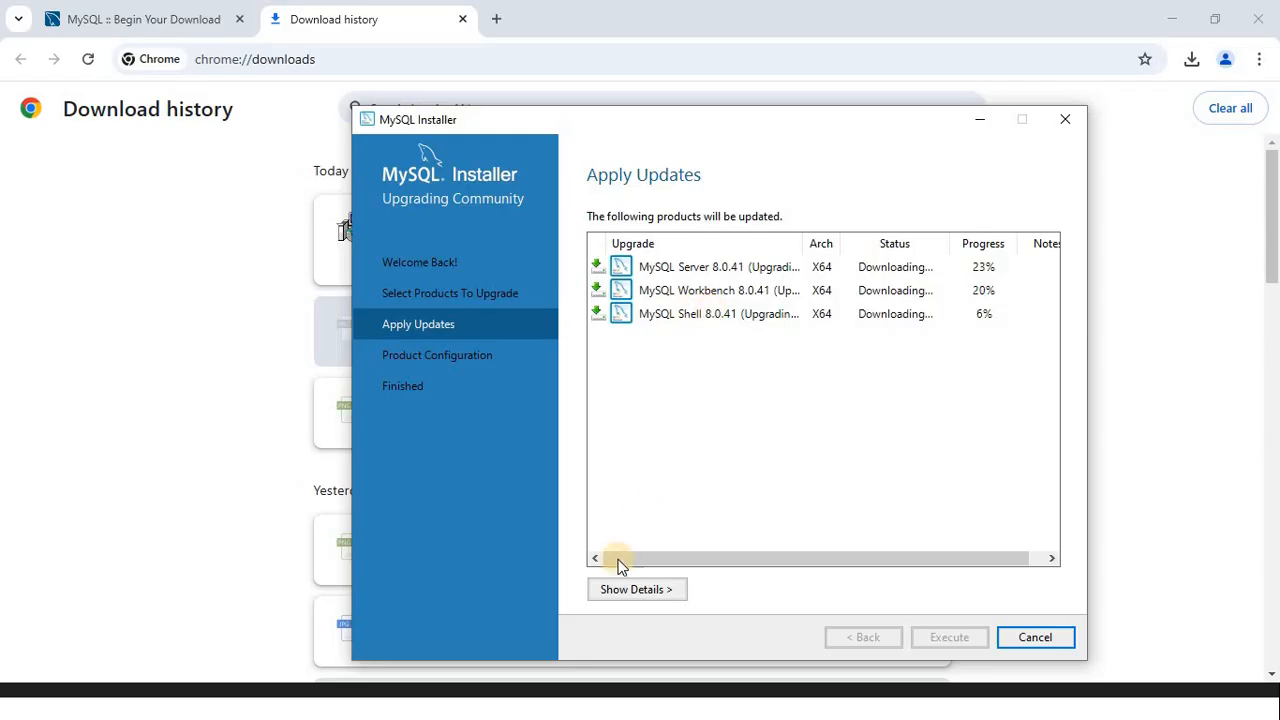
click(628, 595)
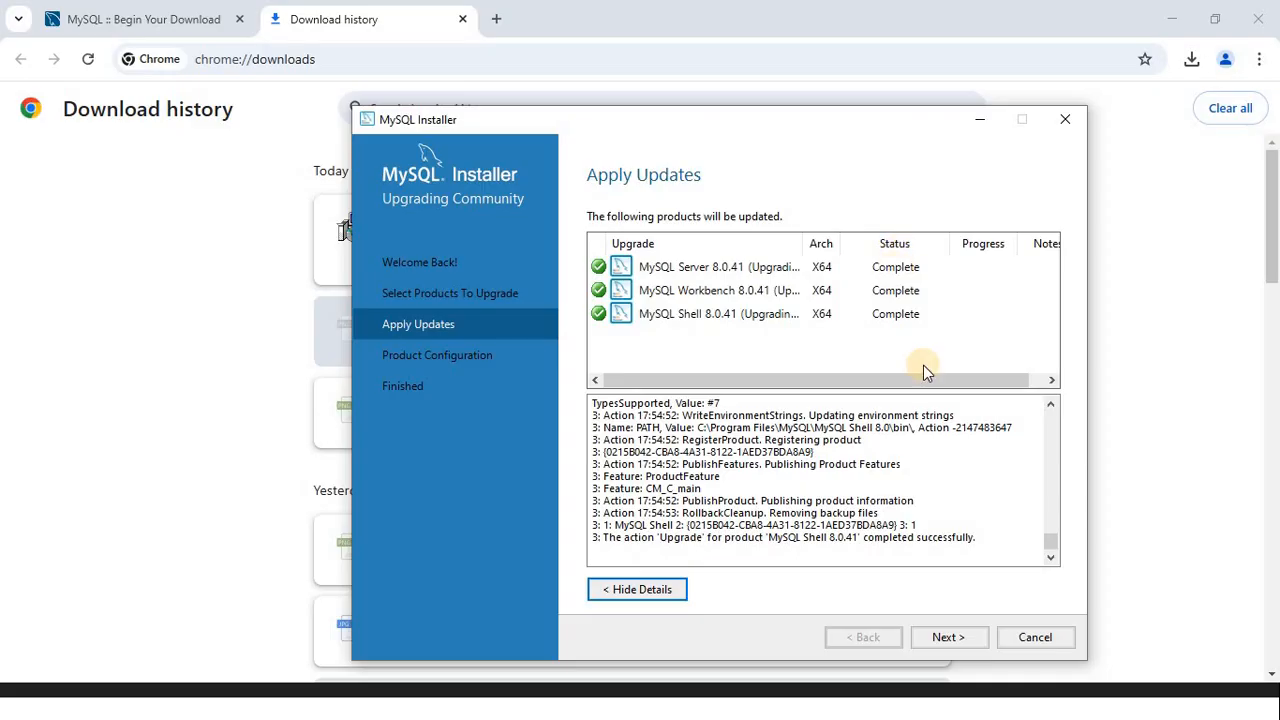
click(950, 638)
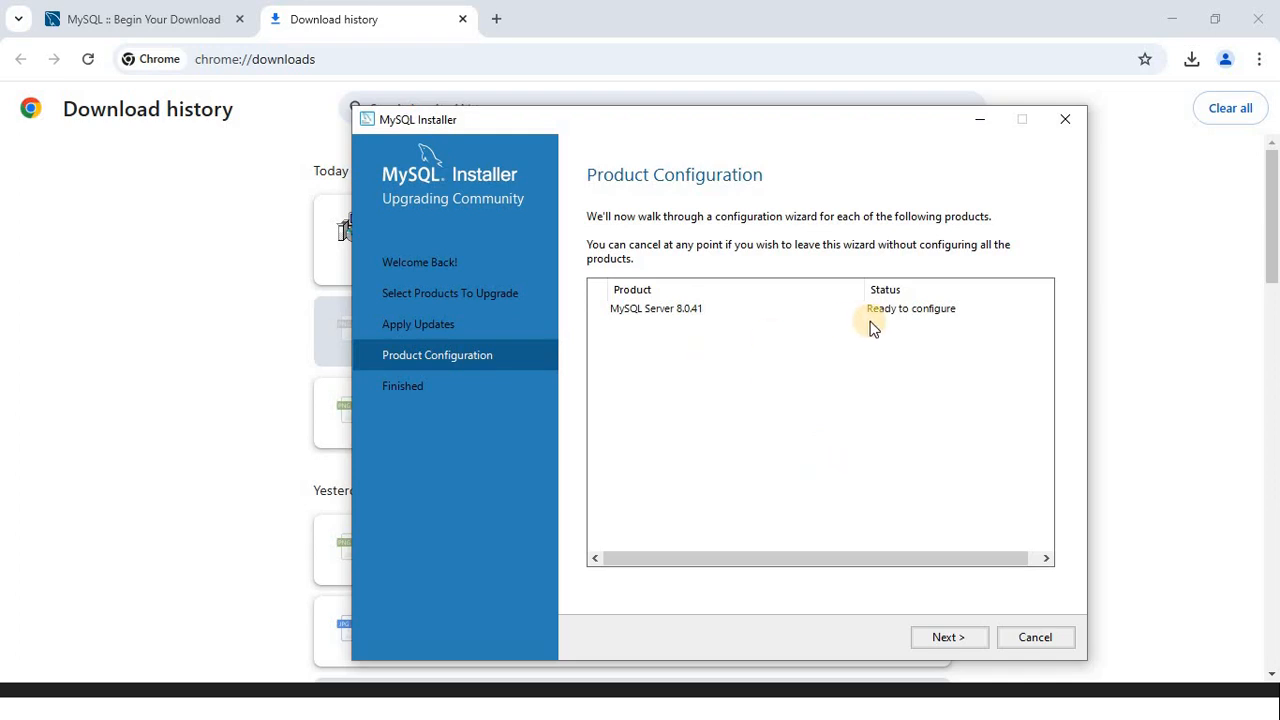
Configure MySQL Server 8.0.41 with the system tables upgrade check and the MYSQL80 Windows service under the Standard System Account, and apply it.
click(948, 640)
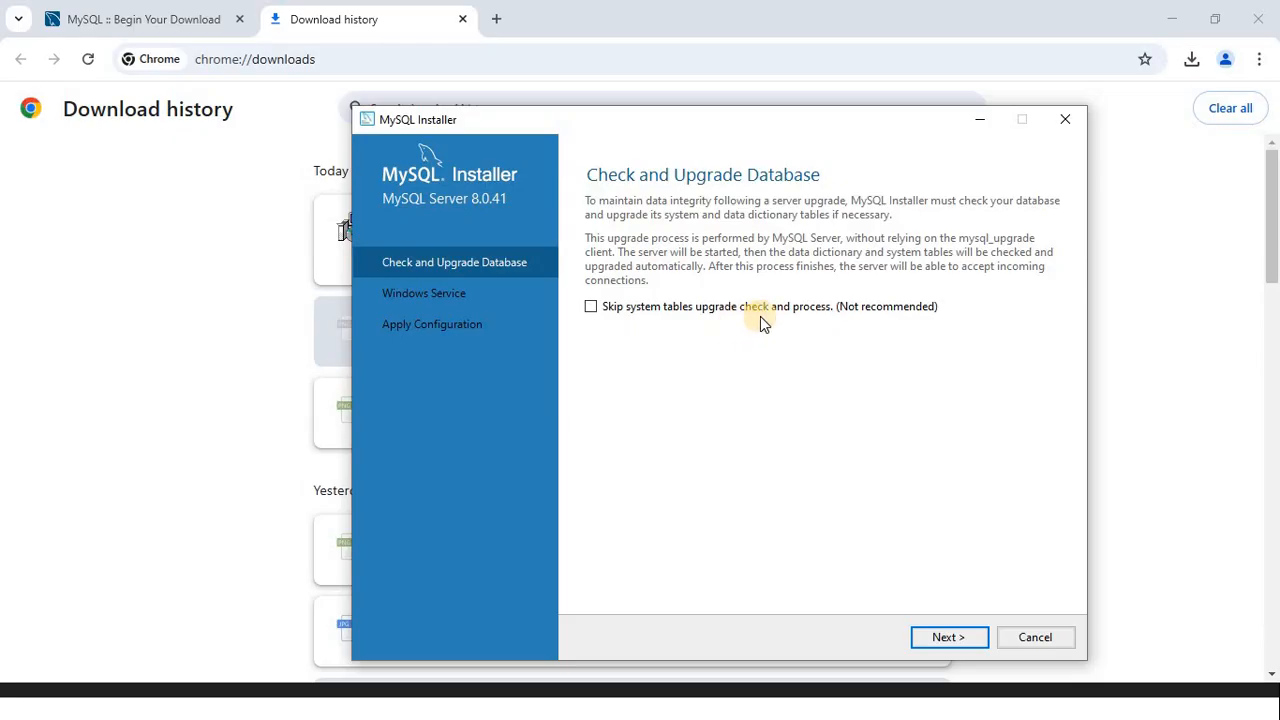
click(947, 642)
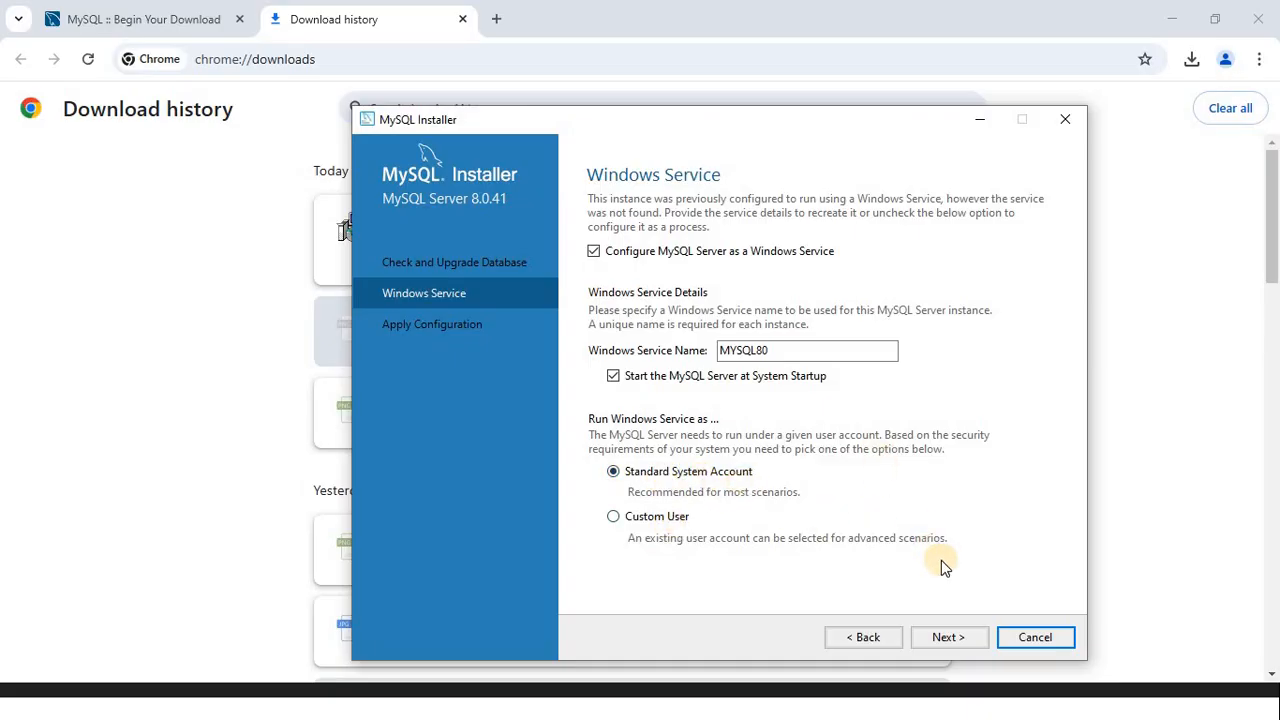
click(943, 638)
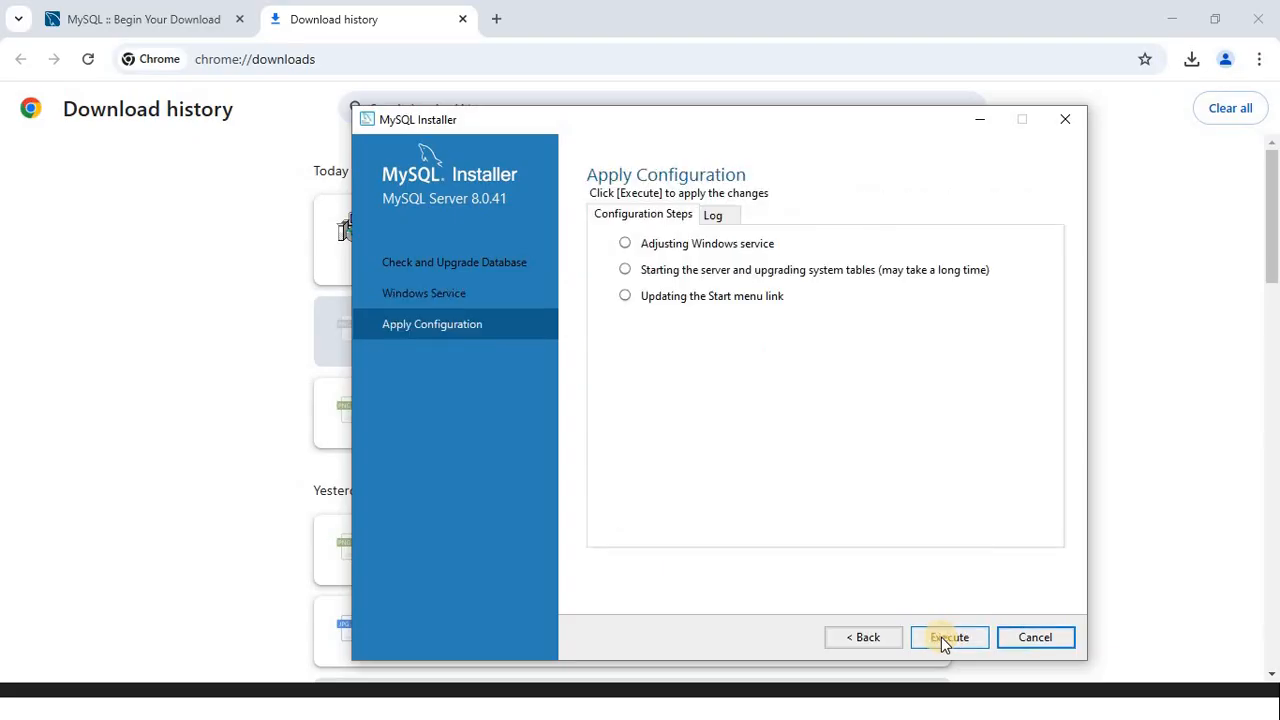
click(943, 638)
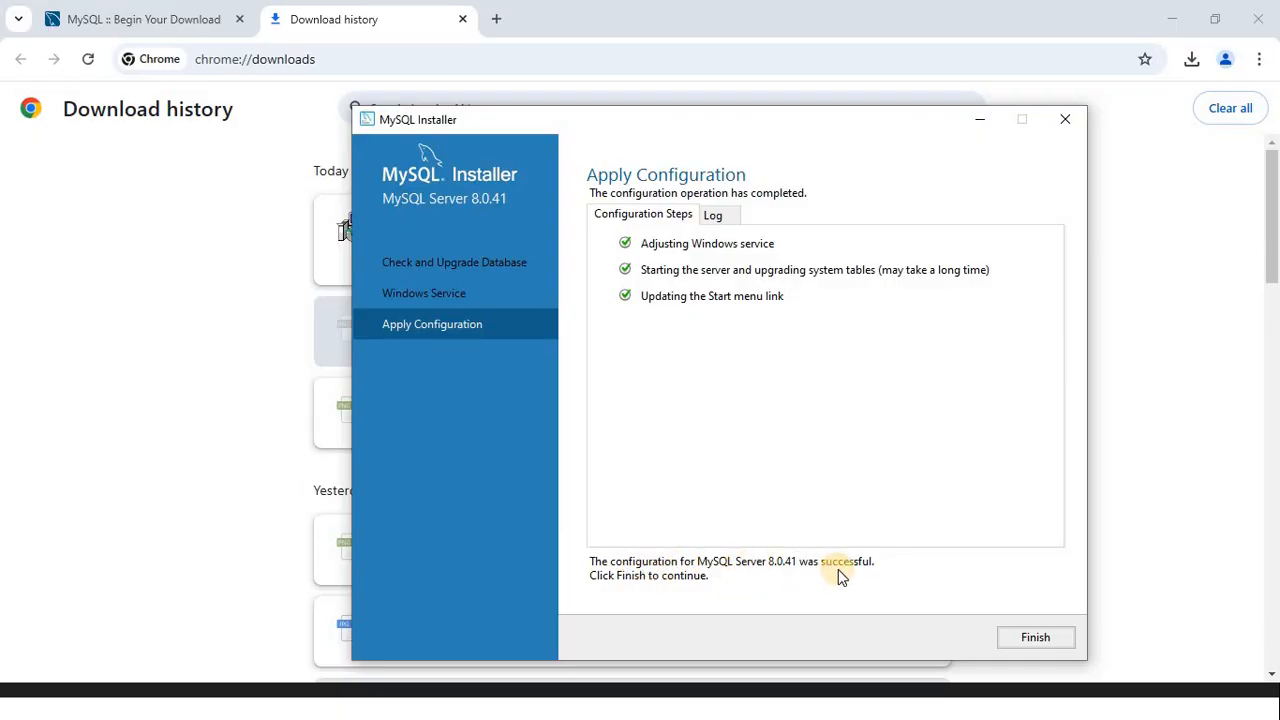
Finish the server configuration and complete the upgrade wizard to return to the installer's product overview.
click(1025, 640)
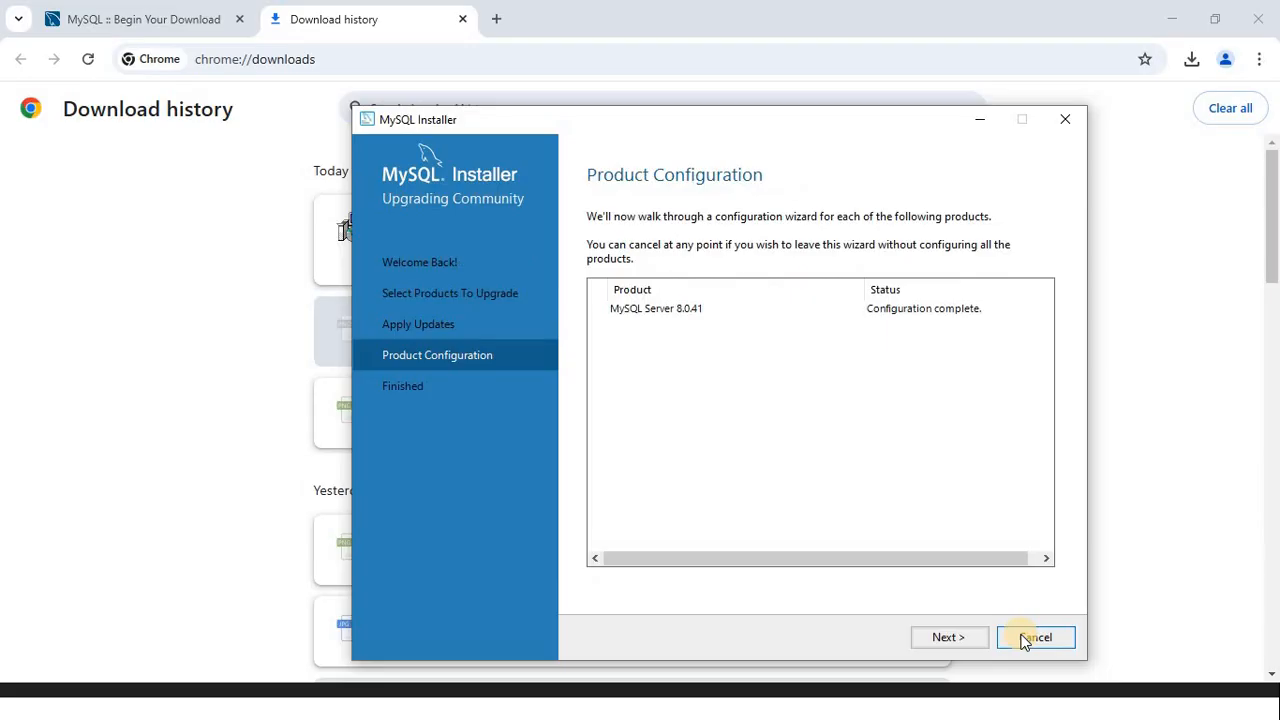
click(945, 637)
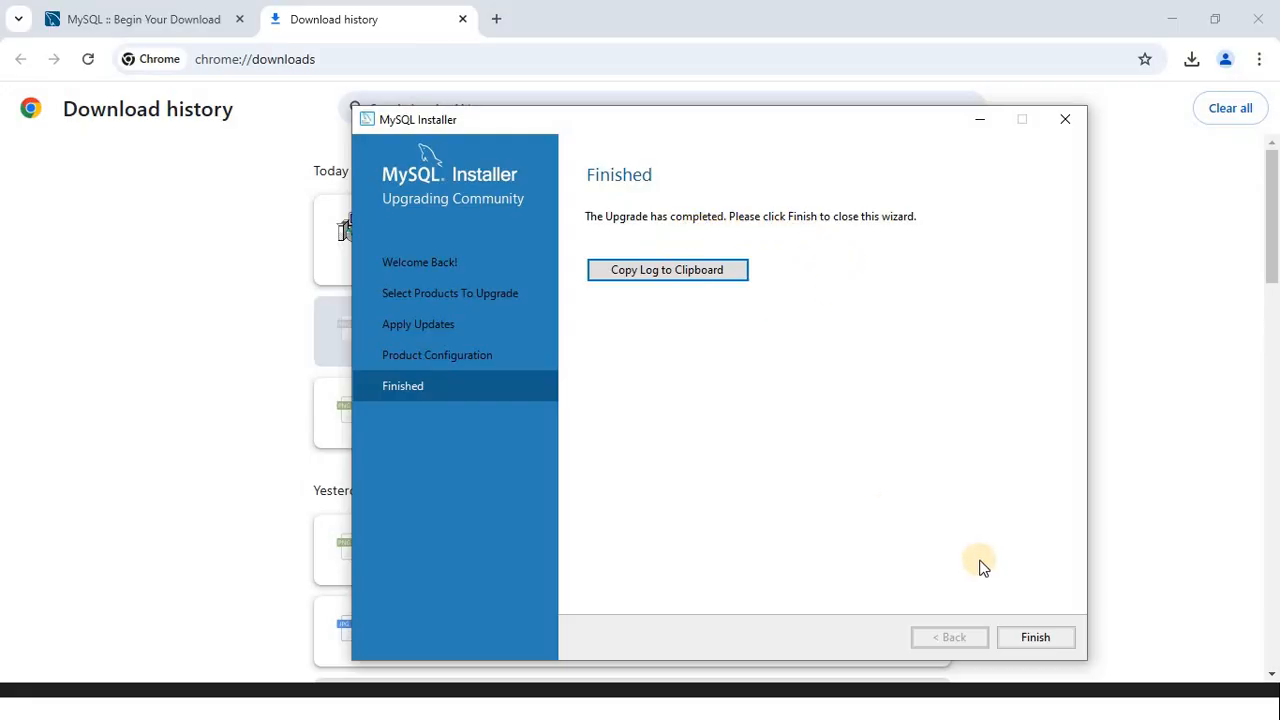
click(1015, 630)
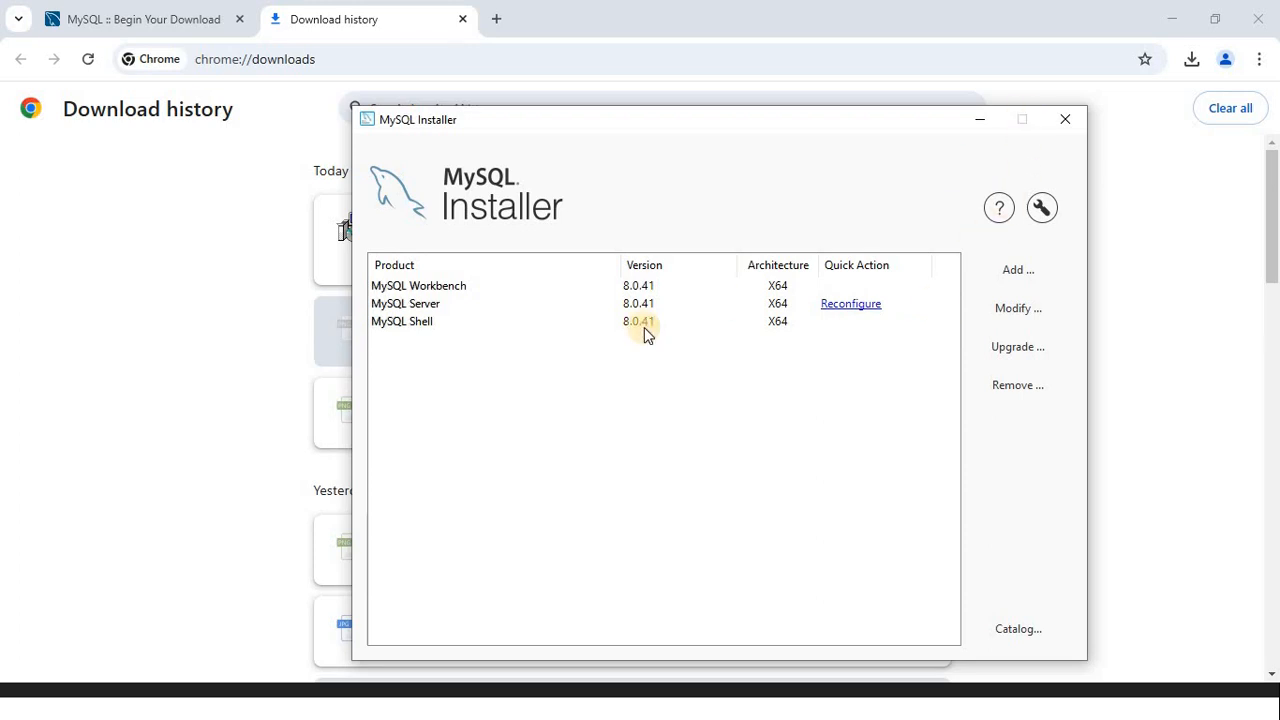
View the product information of the installed MySQL Workbench, MySQL Server and MySQL Shell in turn.
click(476, 286)
click(460, 307)
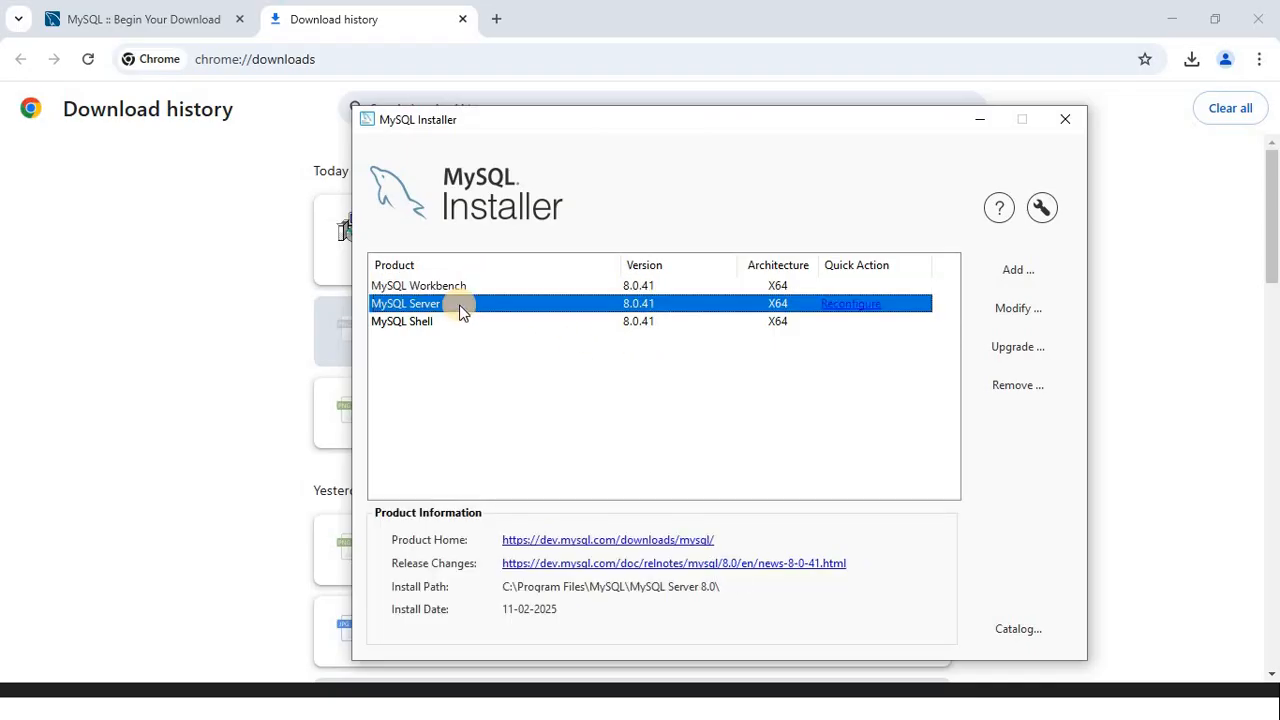
click(453, 322)
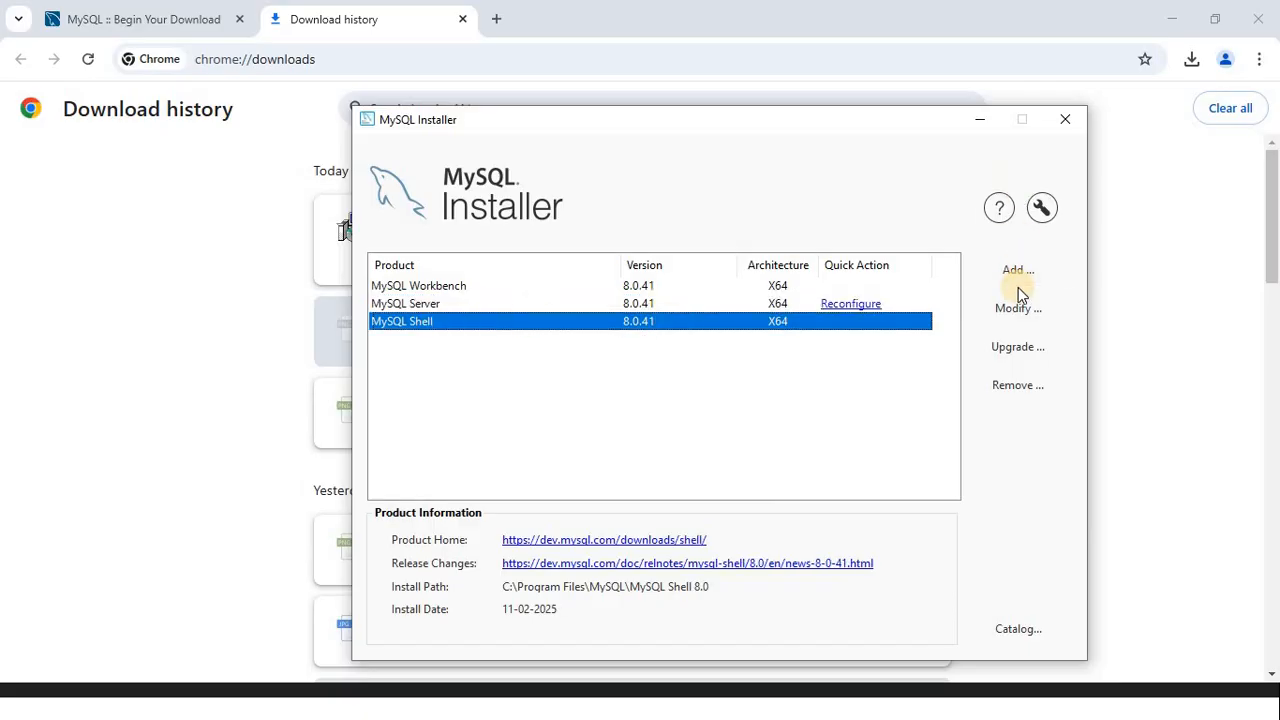
Close MySQL Installer and dismiss the Windows Installer error message.
click(1066, 121)
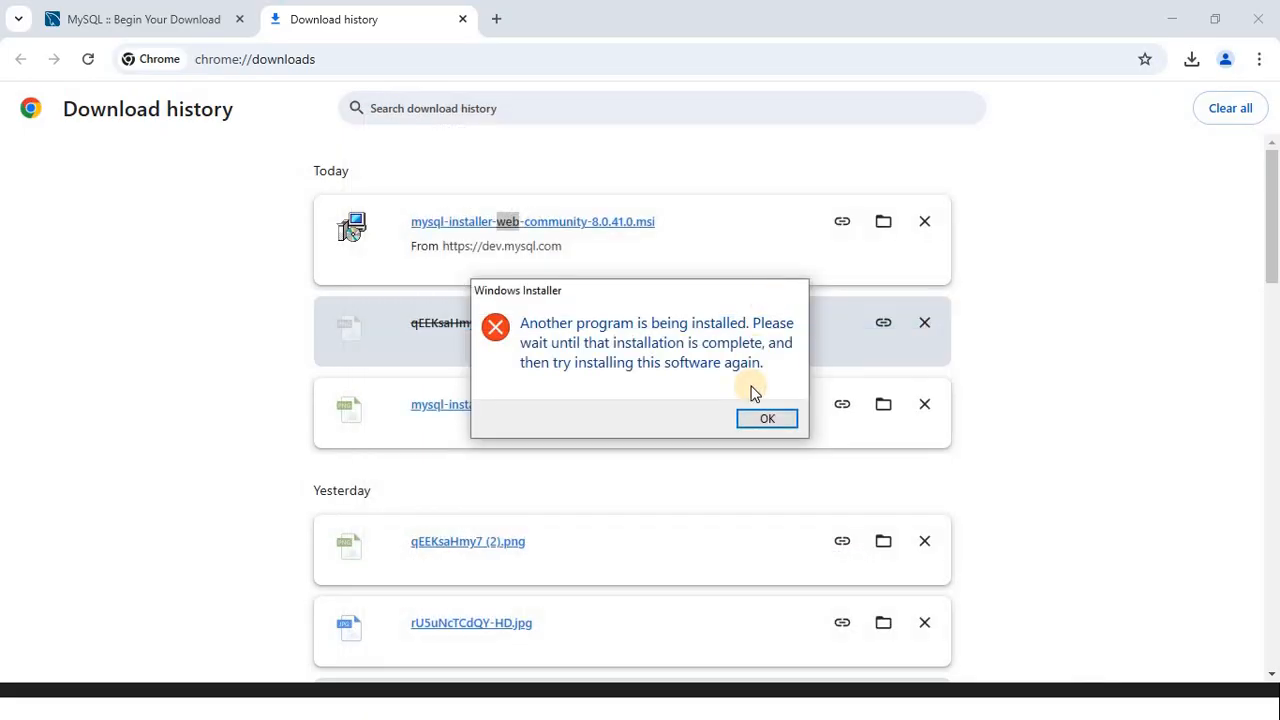
click(764, 420)
click(887, 419)
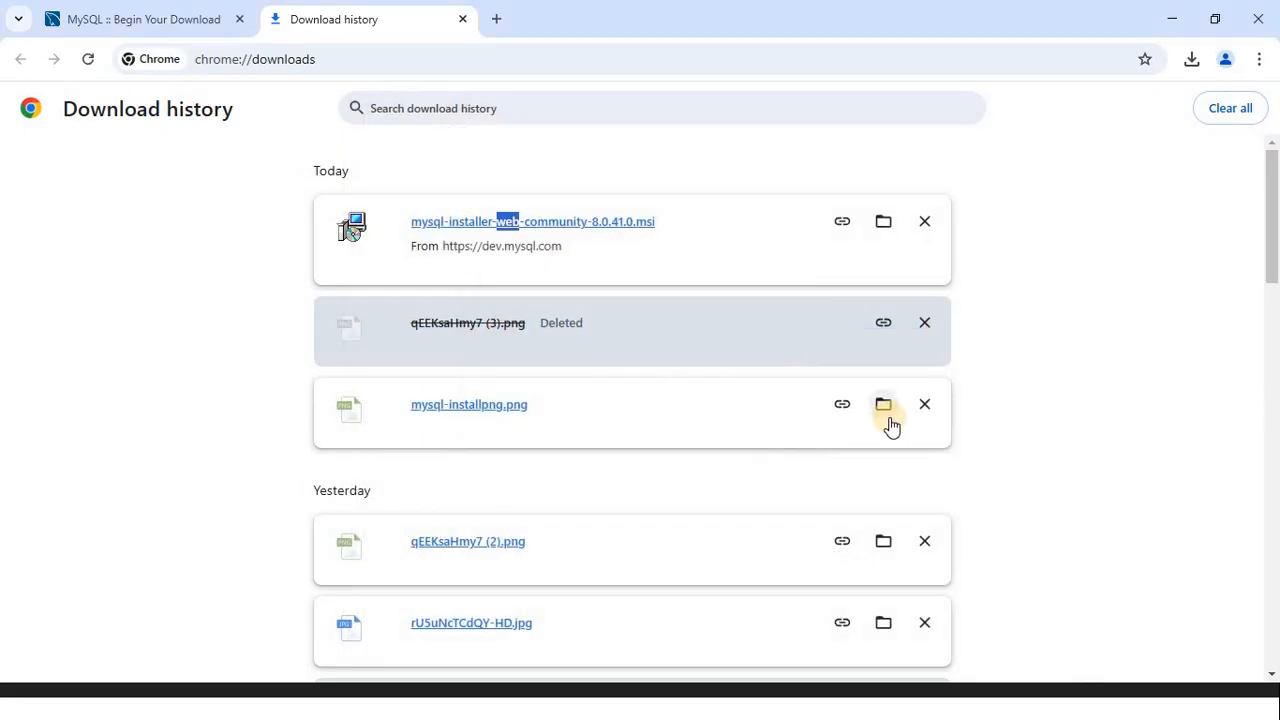
Open the Windows Services console by running services.msc and maximize its window.
key(super+r)
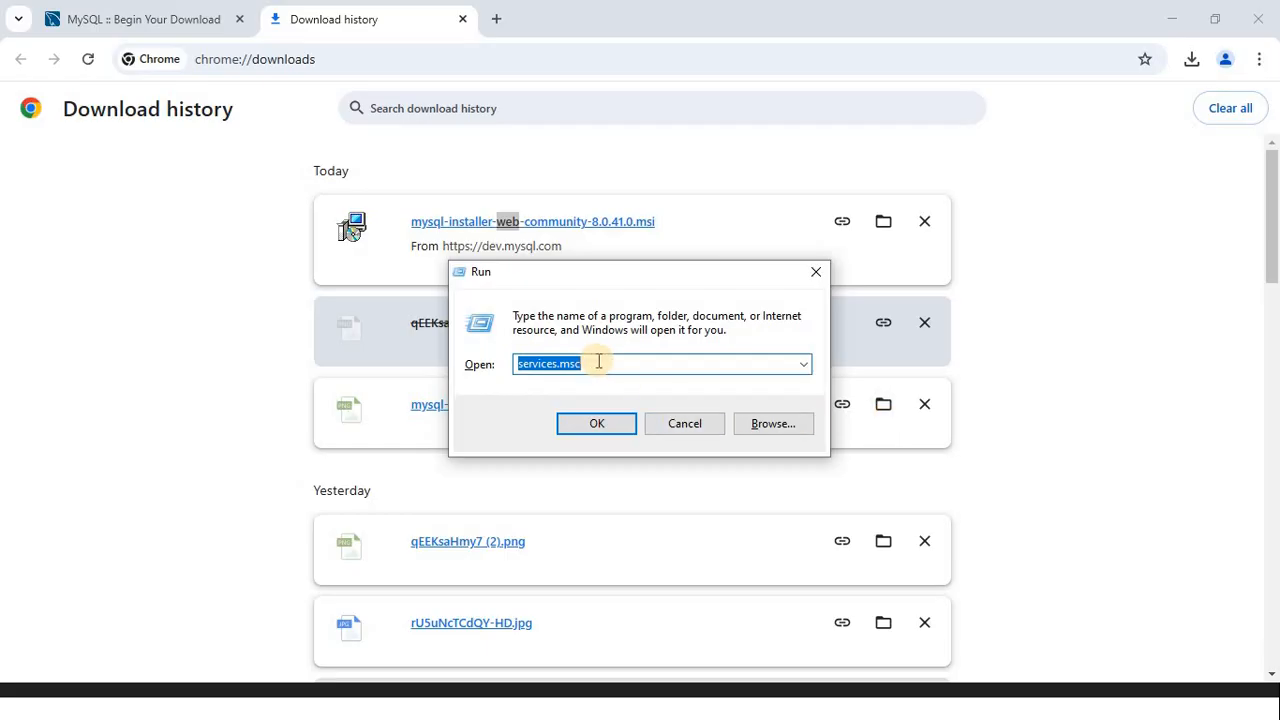
key(Return)
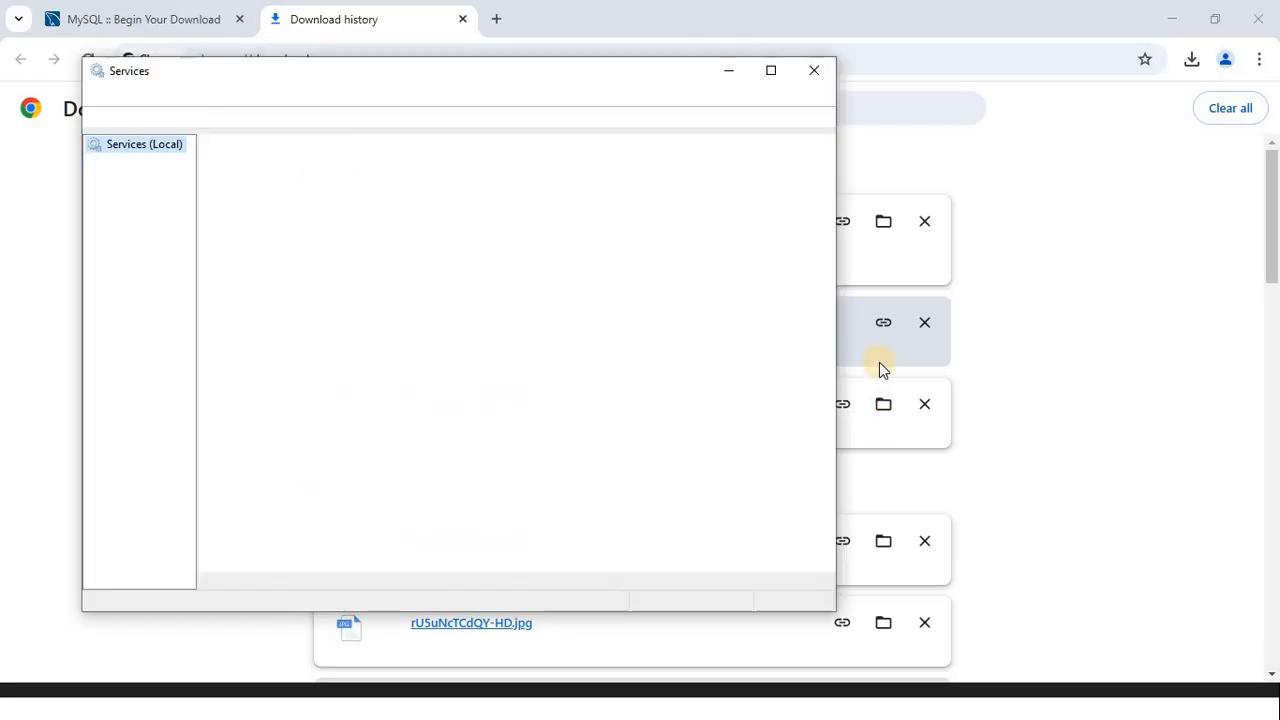
click(771, 72)
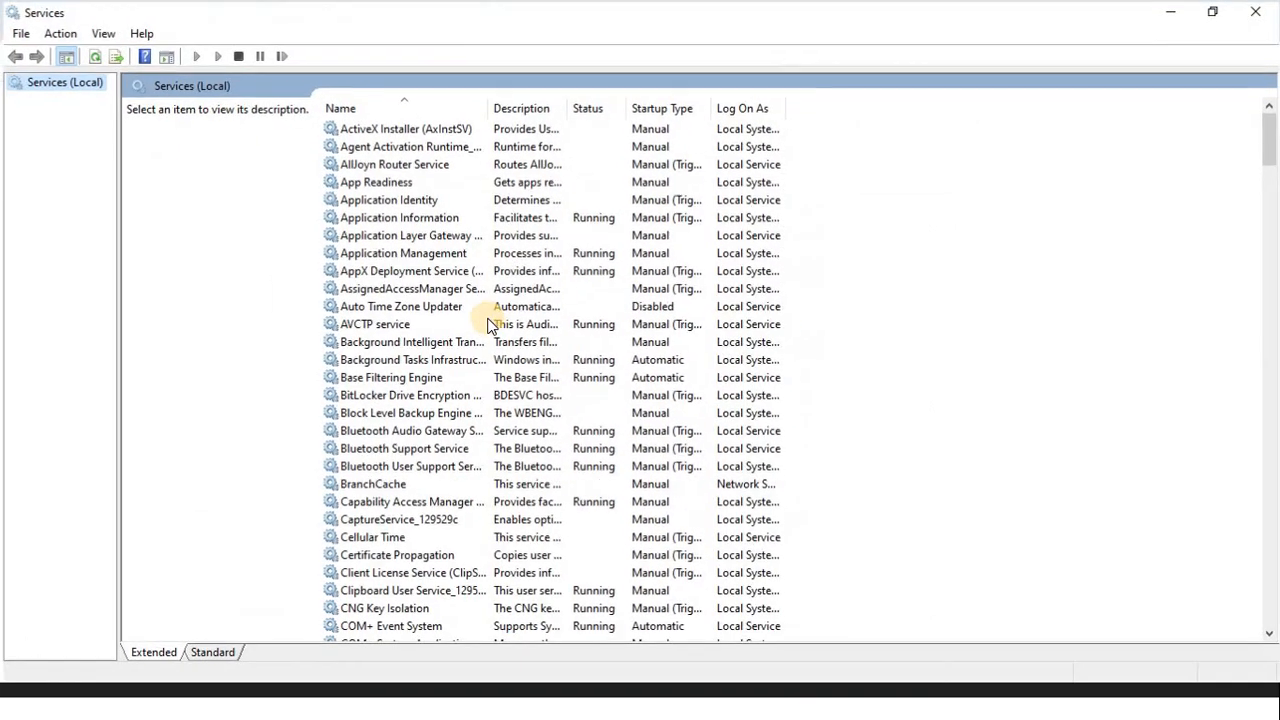
Locate the MYSQL80 service in the services list and select it to check its status.
scroll(490, 326, down, 1)
scroll(490, 326, down, 20)
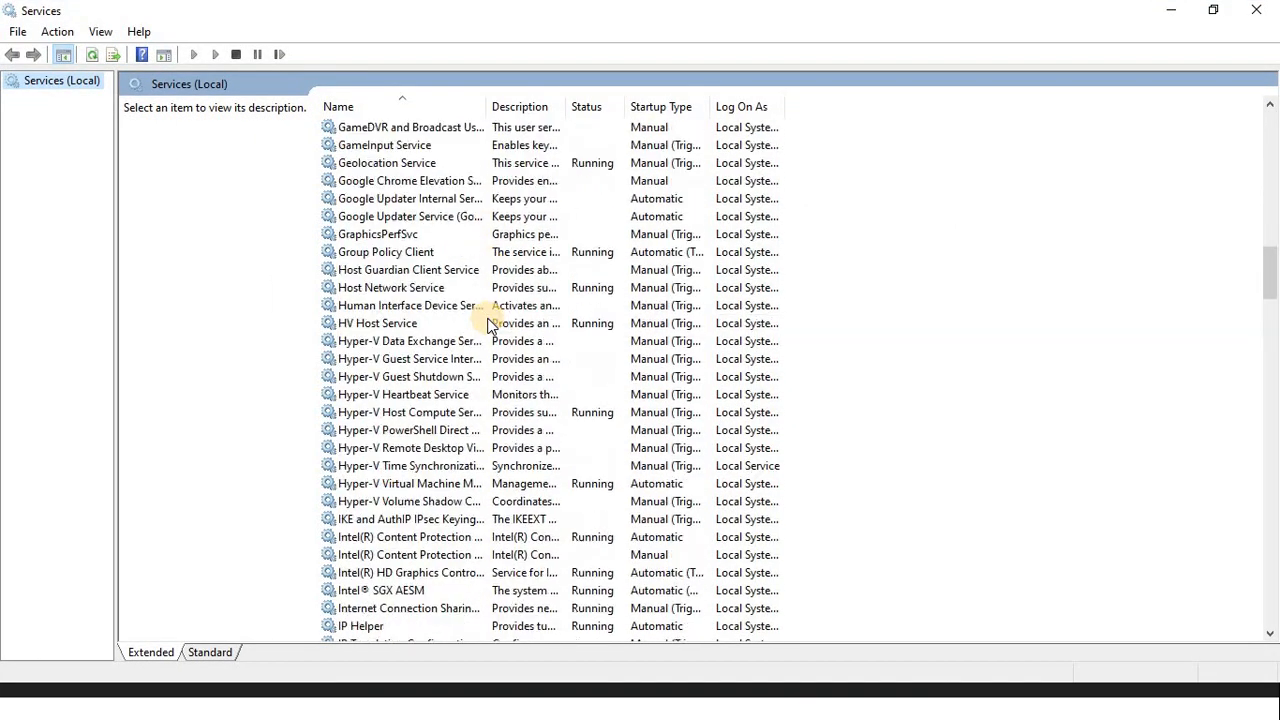
scroll(490, 326, down, 20)
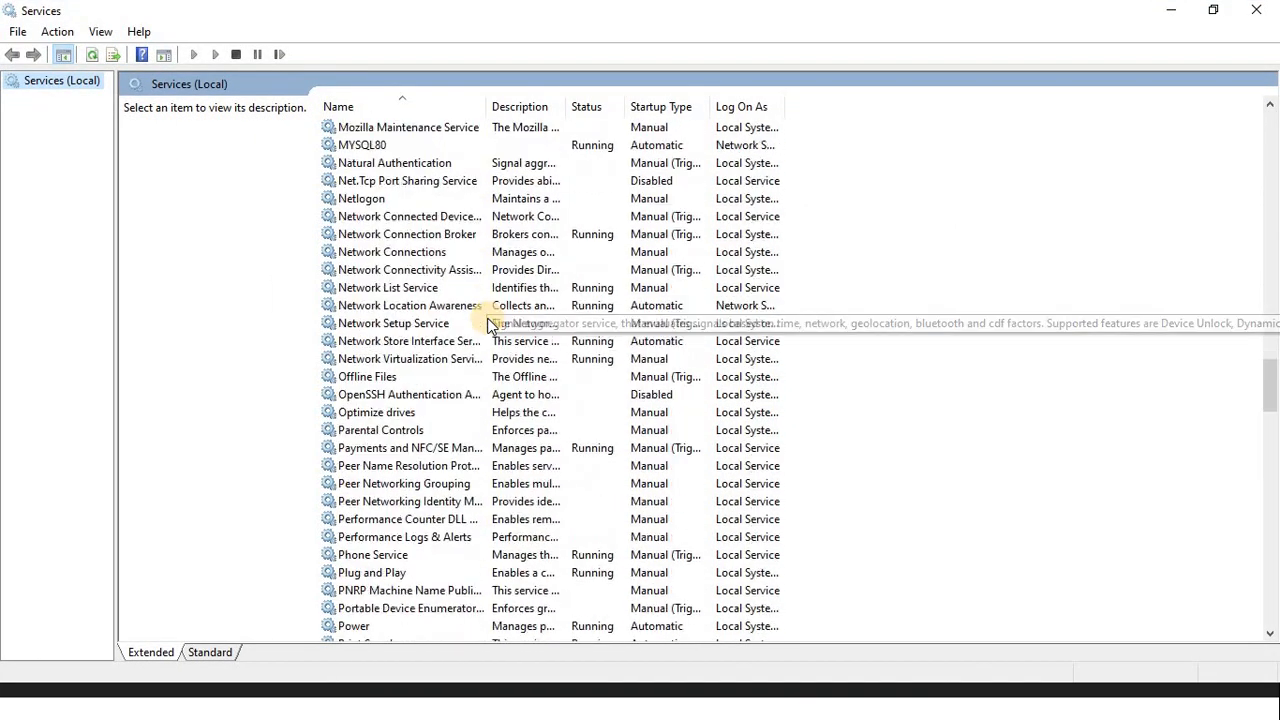
scroll(490, 326, down, 14)
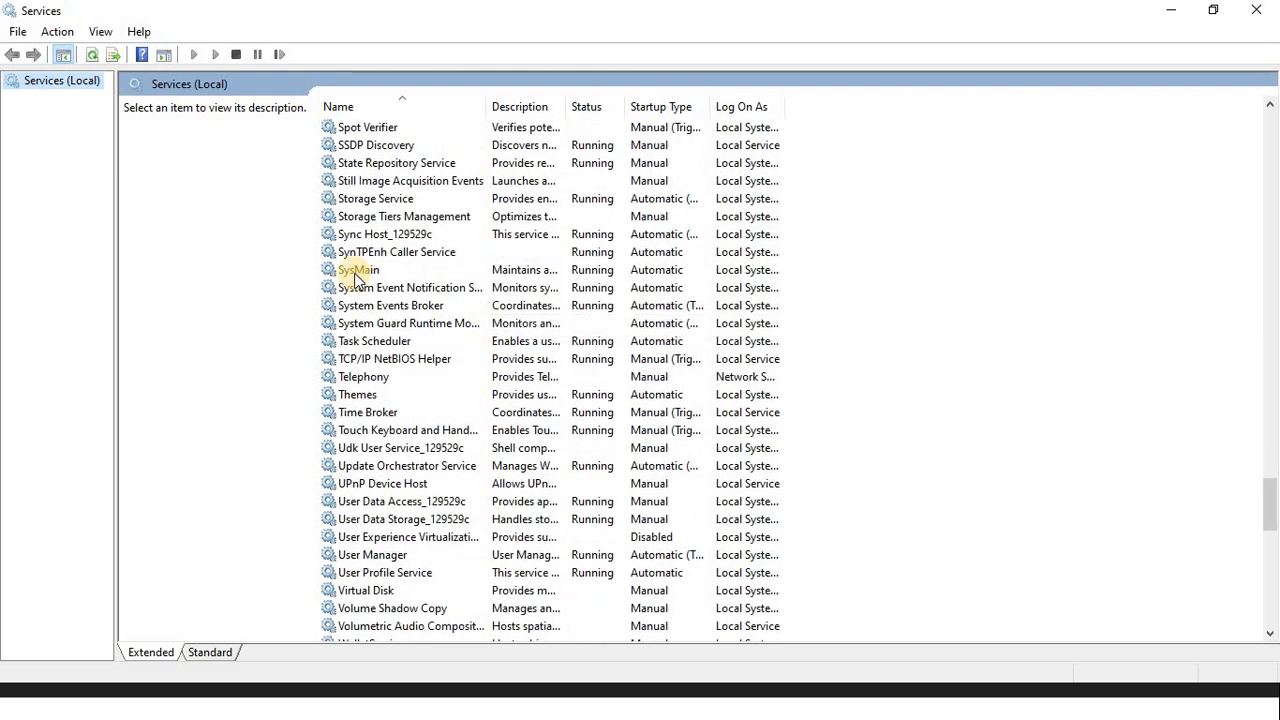
click(357, 272)
key(m)
key(m)
key(m)
key(m)
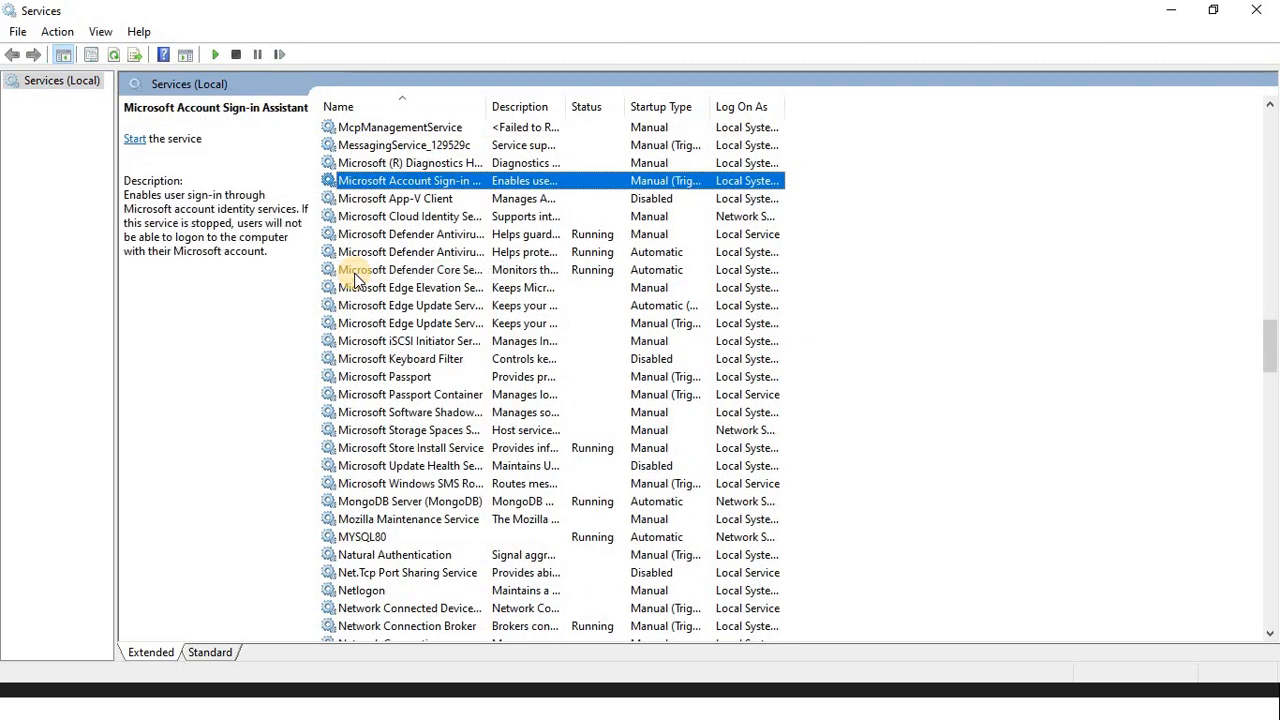
key(m)
key(m)
key(m)
key(m)
key(m)
key(m)
key(m)
key(m)
key(m)
key(m)
key(m)
key(m)
key(m)
key(m)
key(m)
key(m)
key(m)
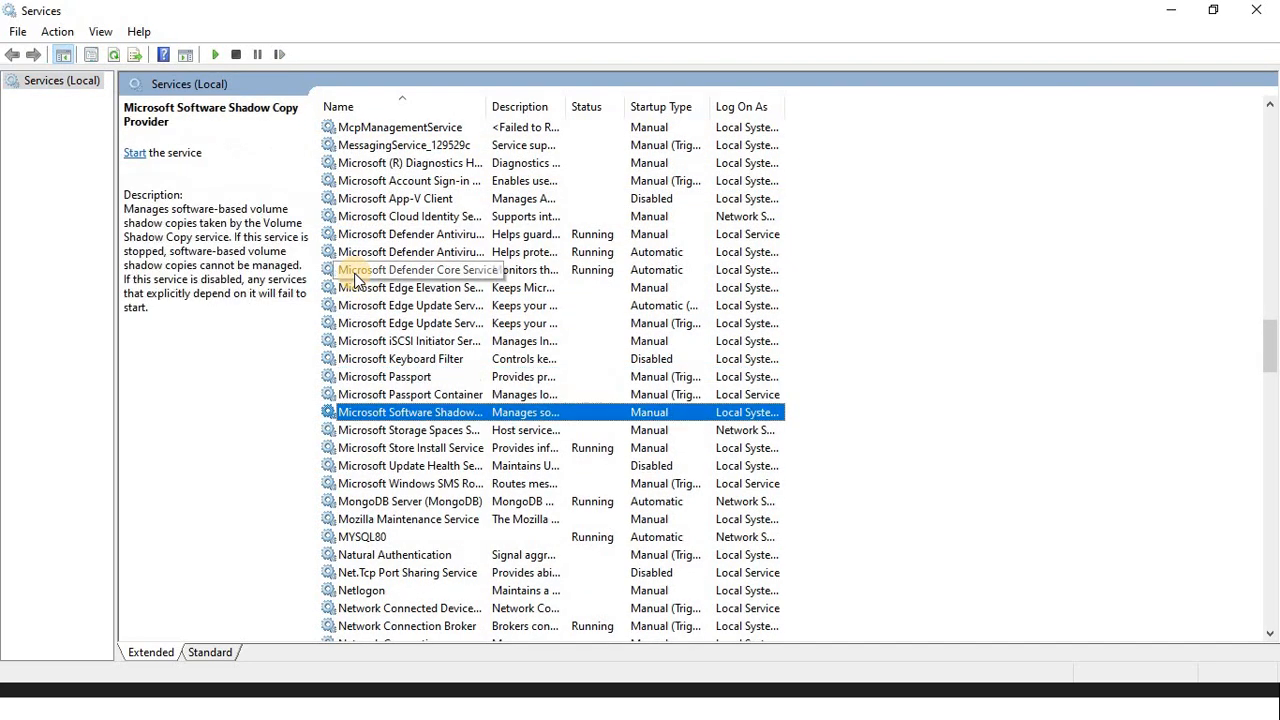
key(m)
key(m)
key(m)
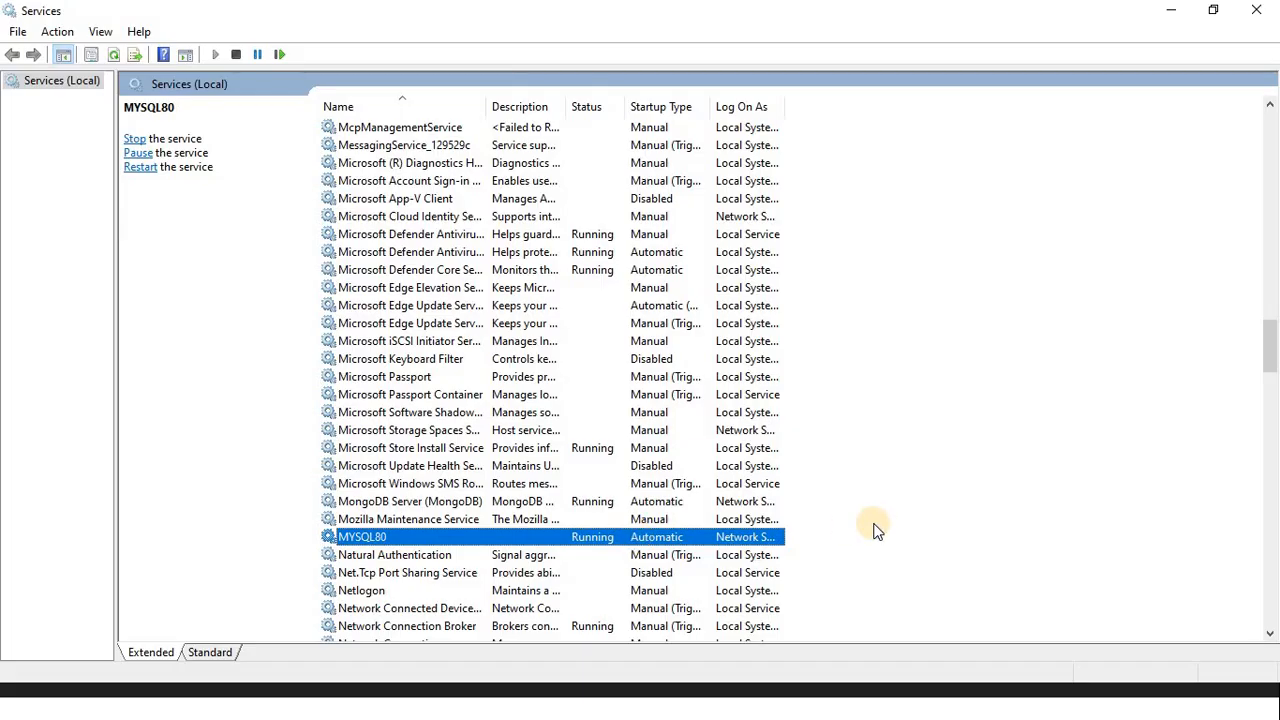
Search Windows for "wor" and launch MySQL Workbench 8.0 CE from the results.
key(super)
text(wor)
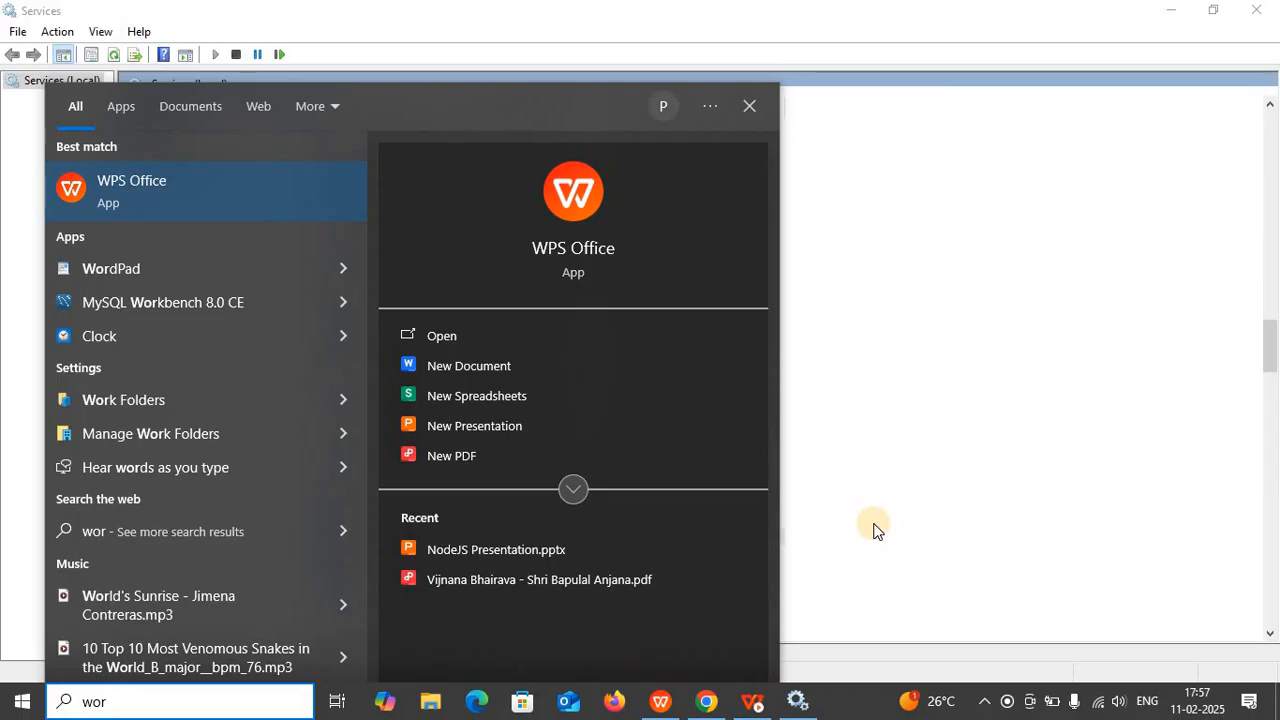
key(Down)
key(Down)
key(Down)
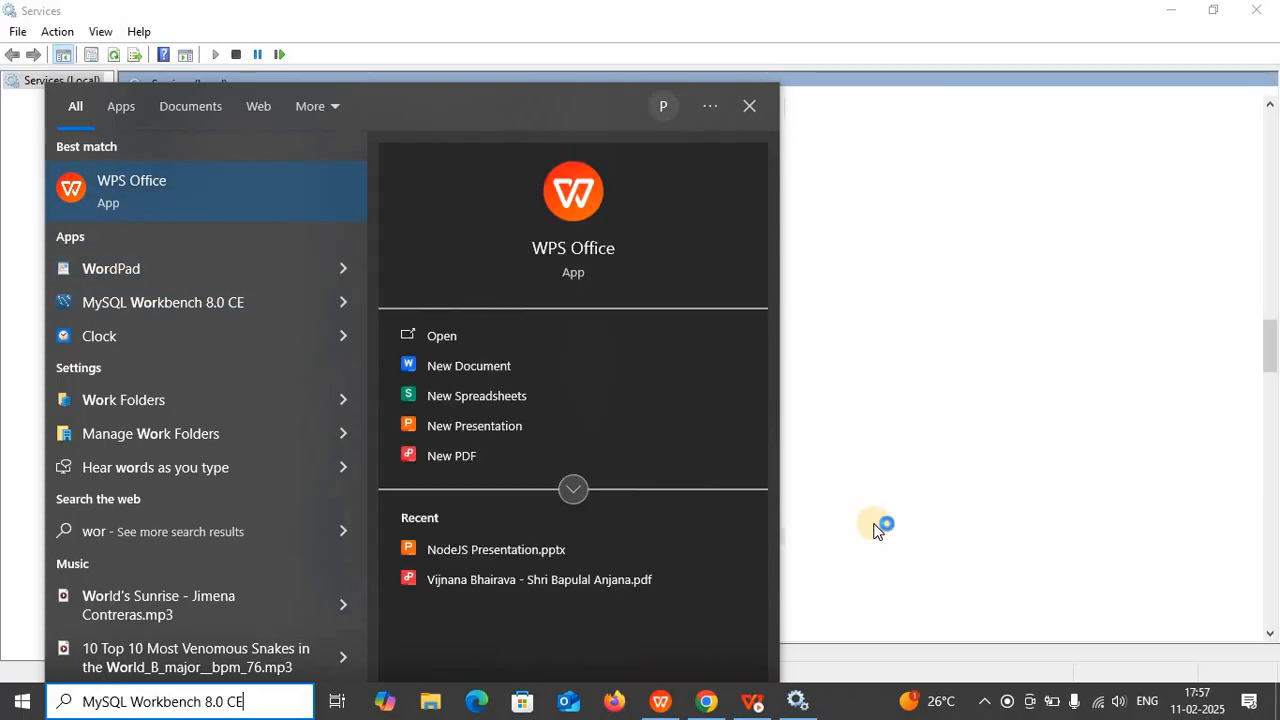
Switch to WPS Office and resume the NodeJS Presentation.pptx slide show.
key(Escape)
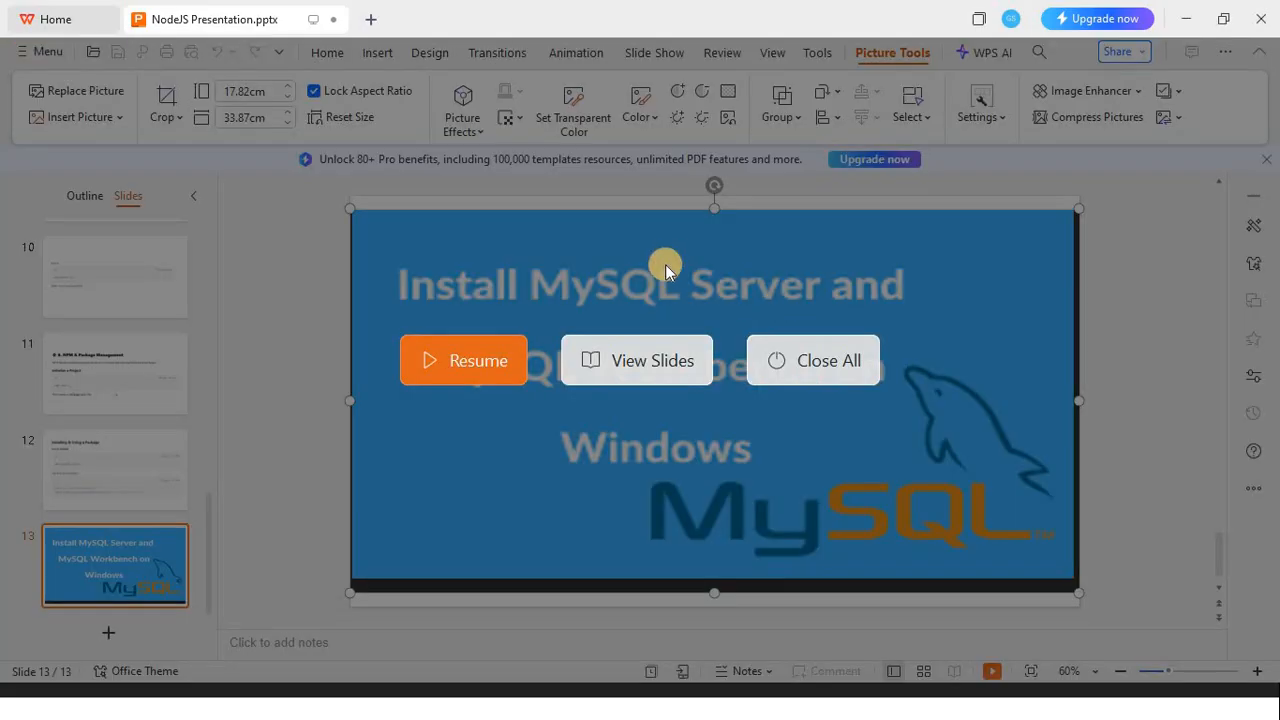
click(472, 357)
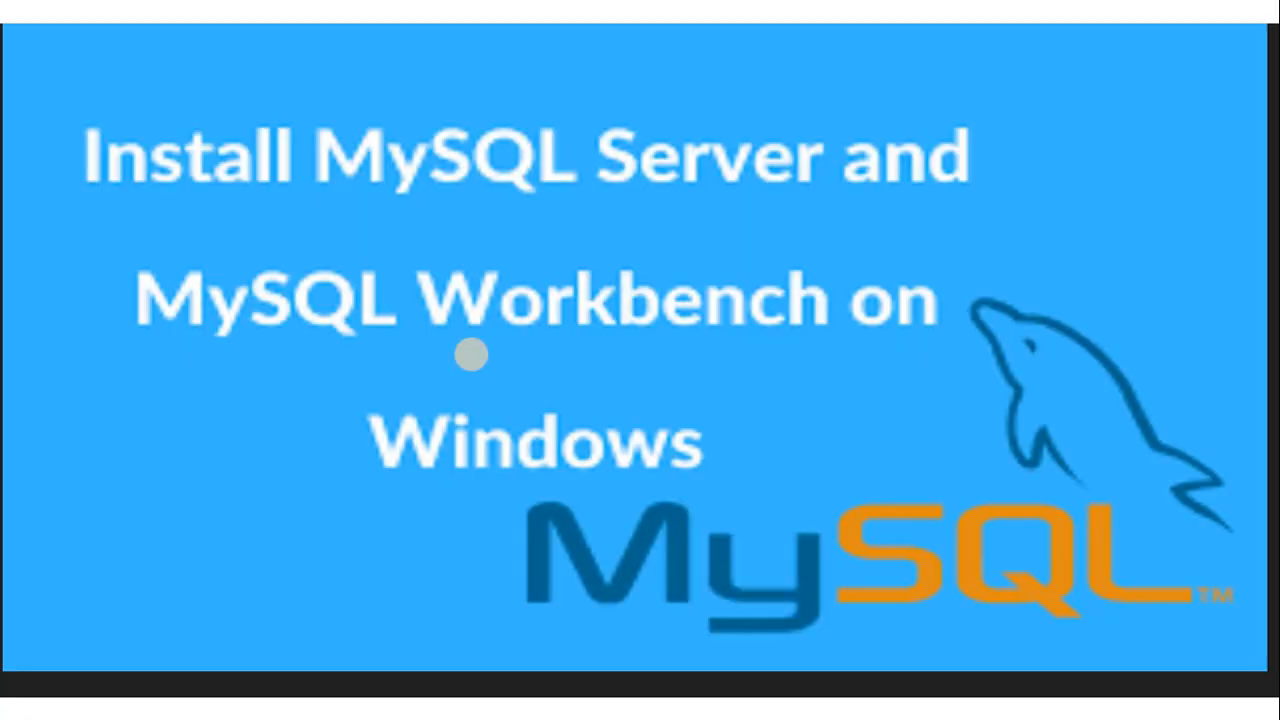
Search Windows for "work", launch MySQL Workbench 8.0 CE from the results and maximize its window.
key(alt+Tab)
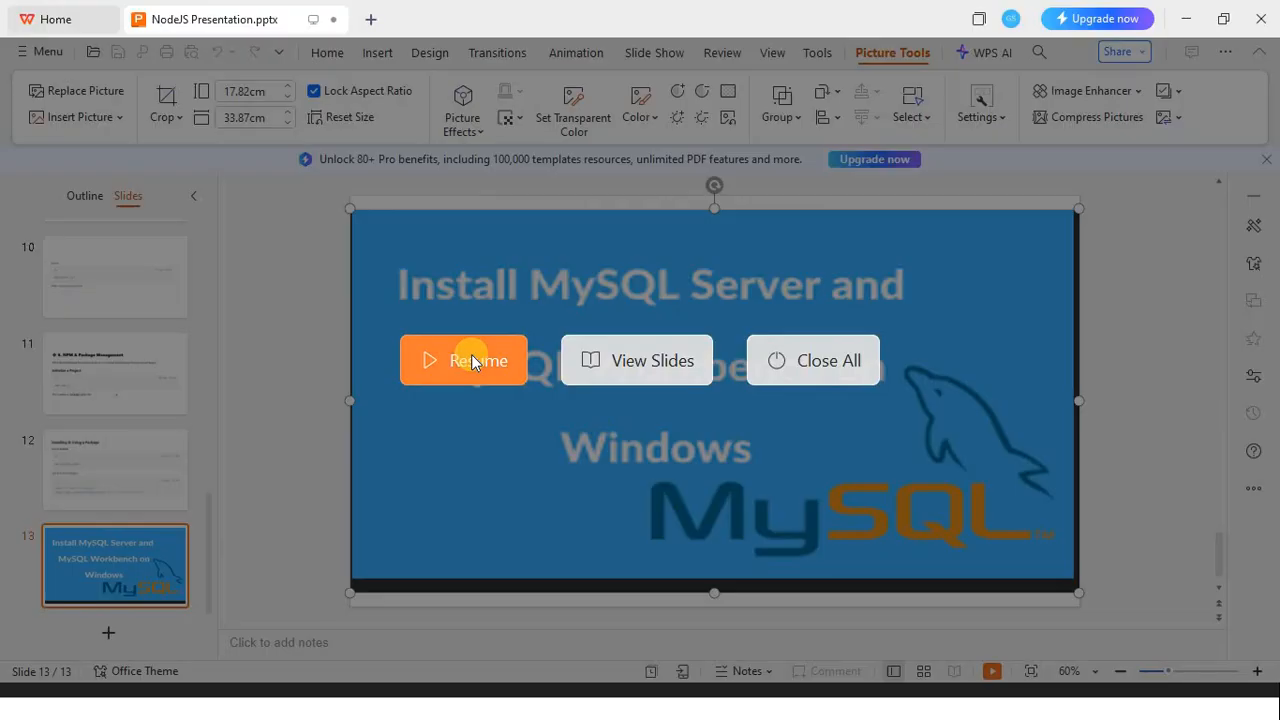
click(707, 337)
key(super)
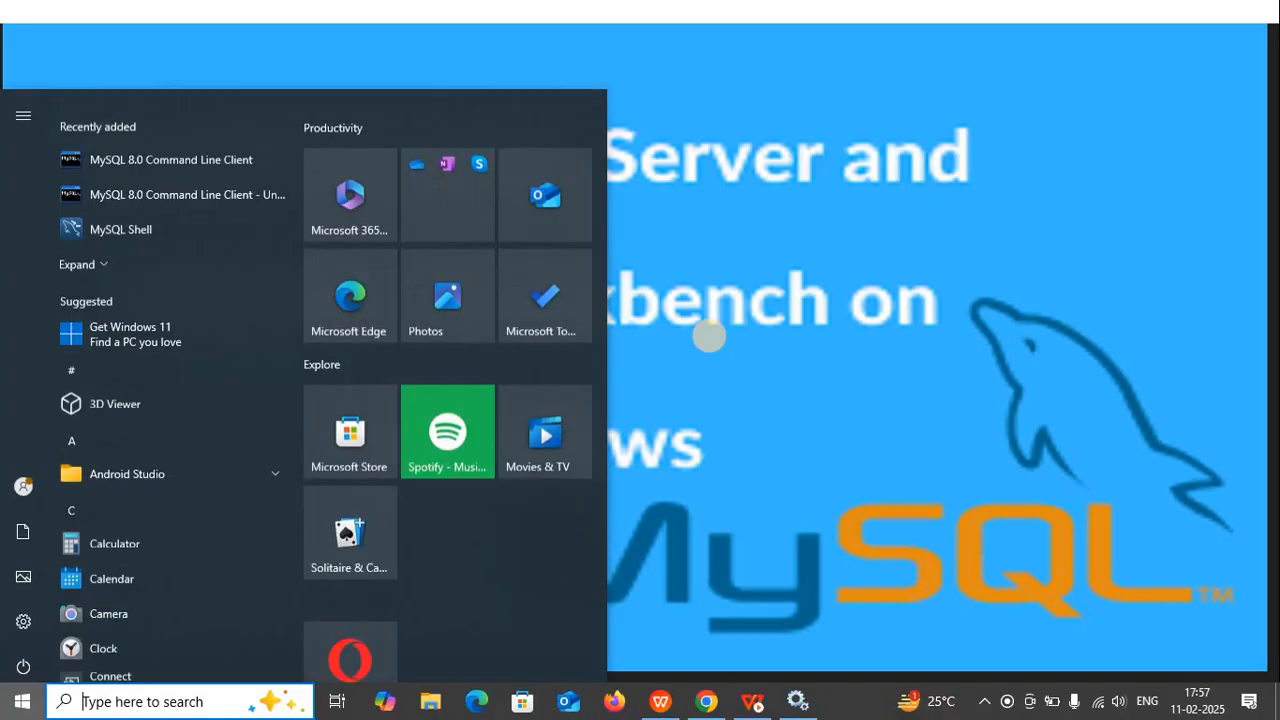
text(word)
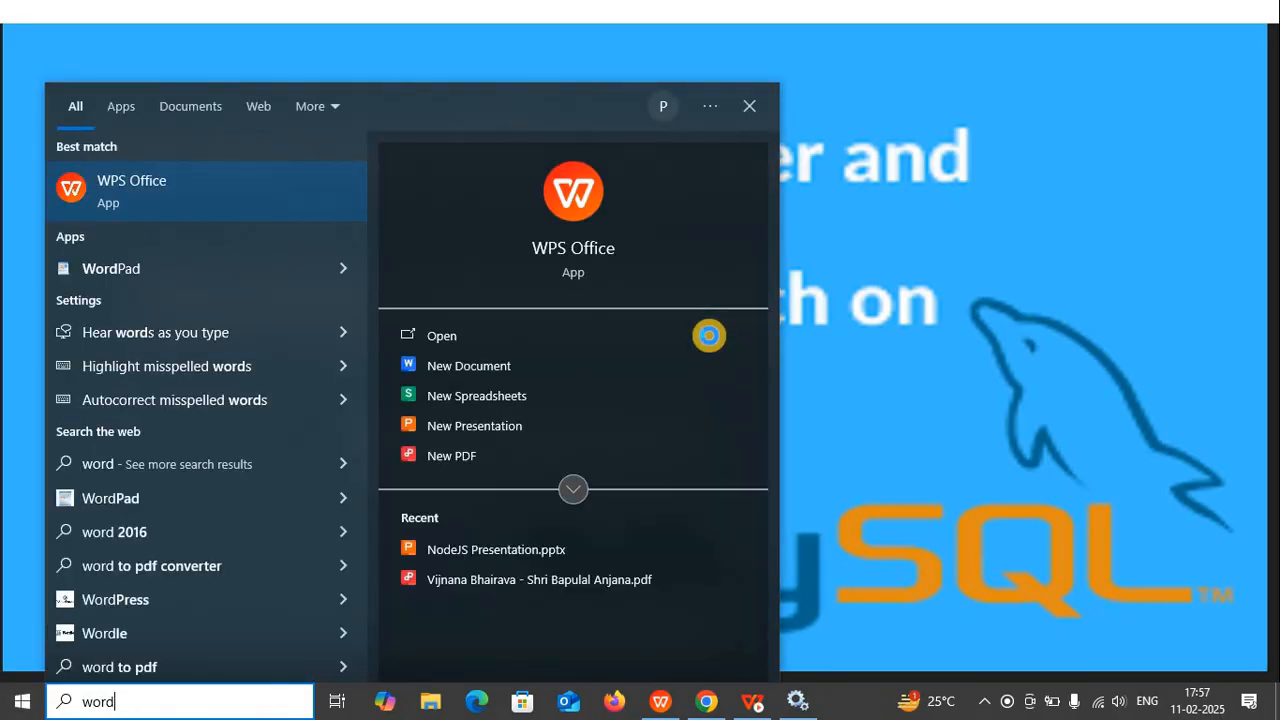
key(BackSpace)
text(k)
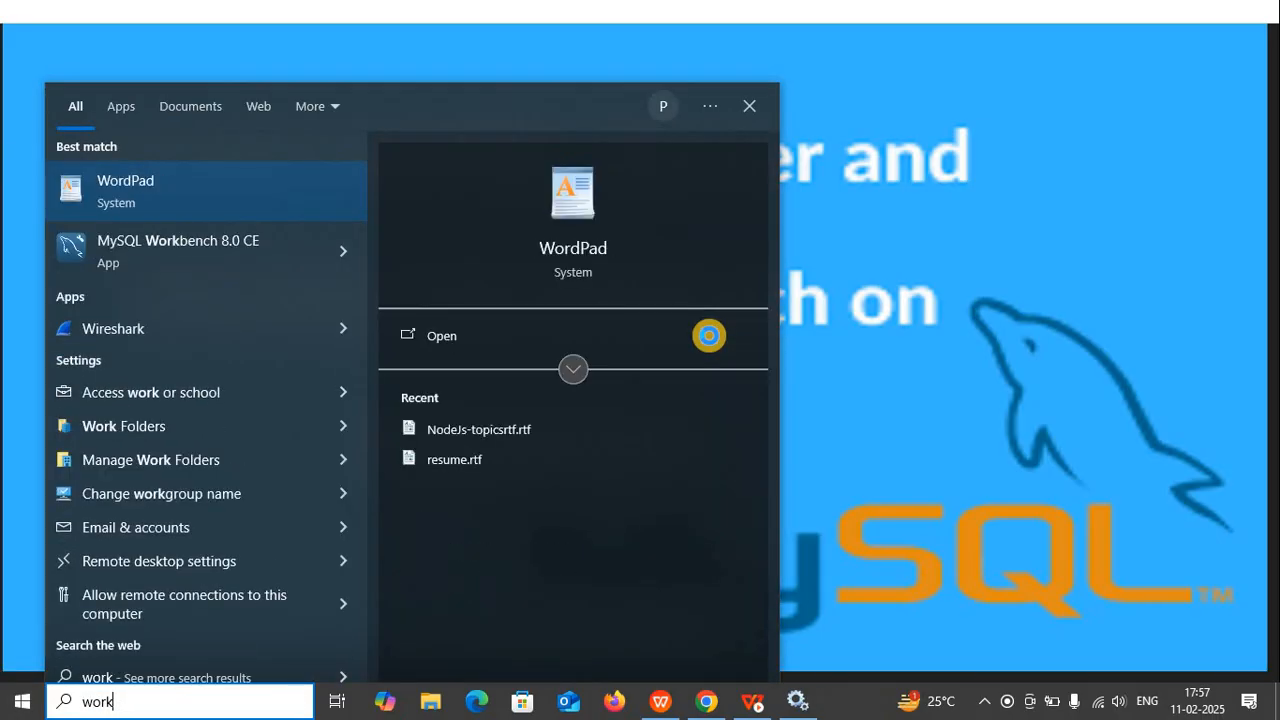
key(Down)
click(709, 336)
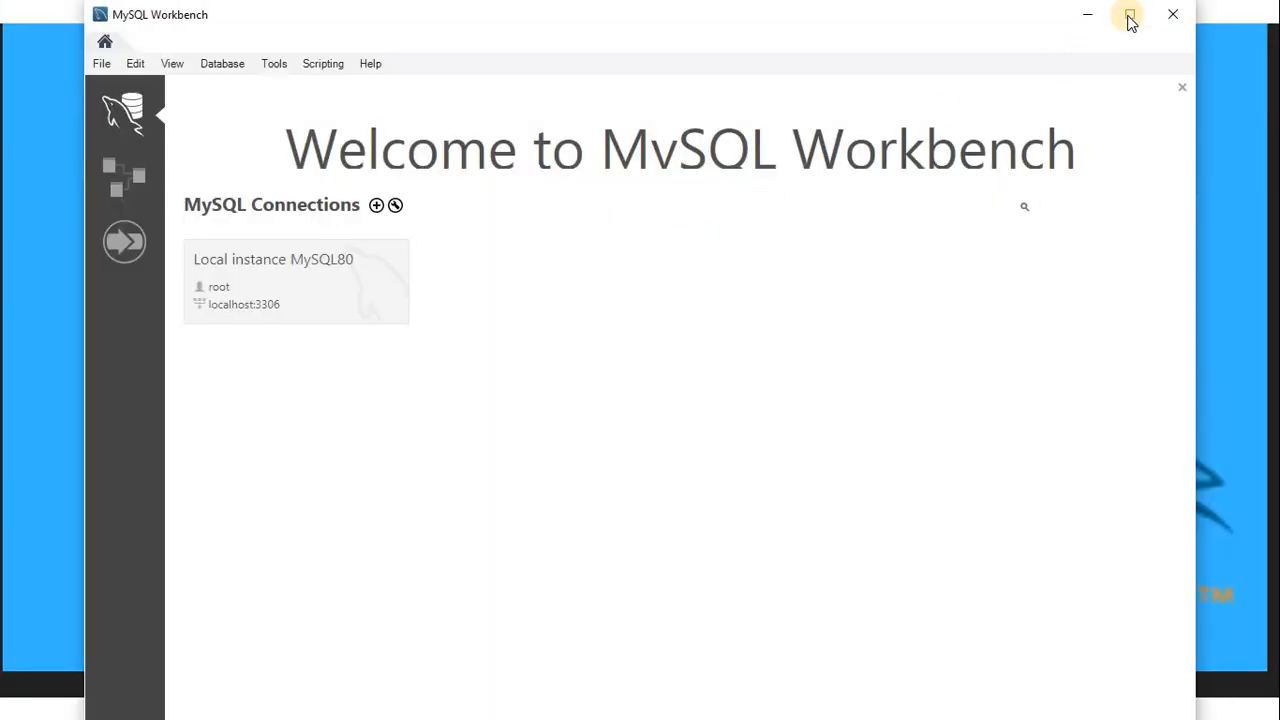
click(1130, 18)
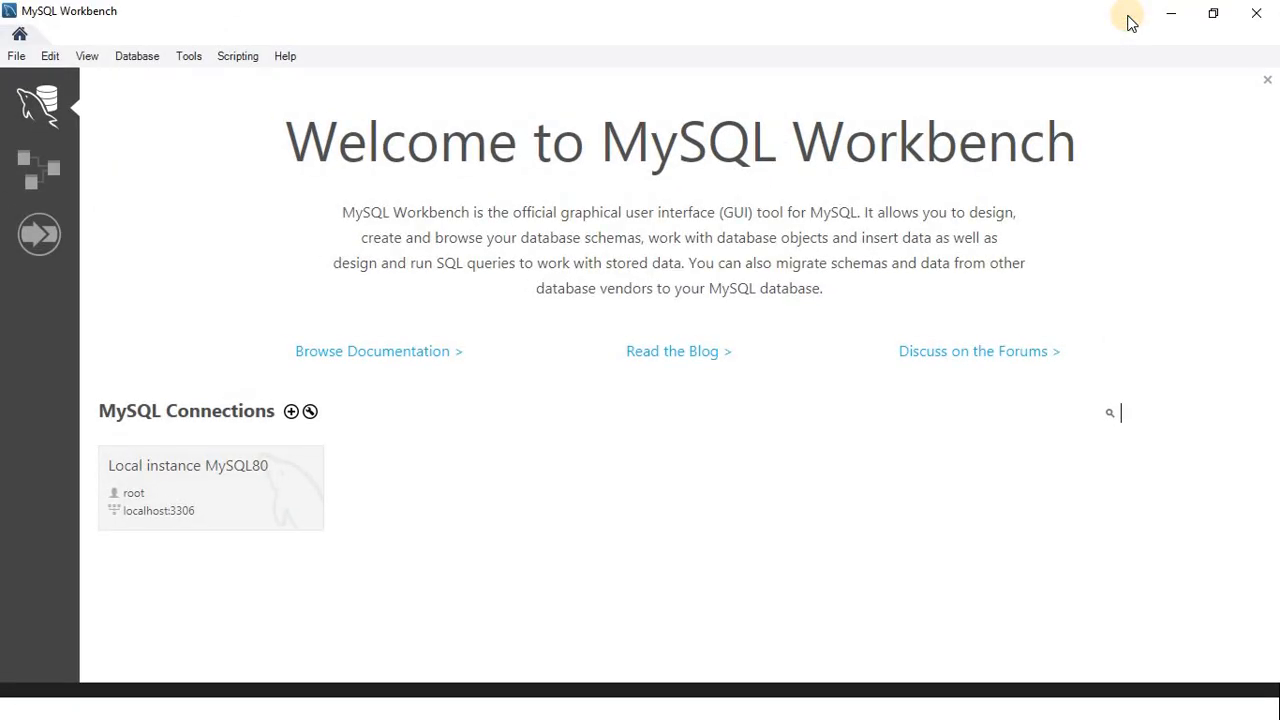
Open the Local instance MySQL80 connection to bring up its password prompt, and cancel the prompt without connecting.
click(205, 471)
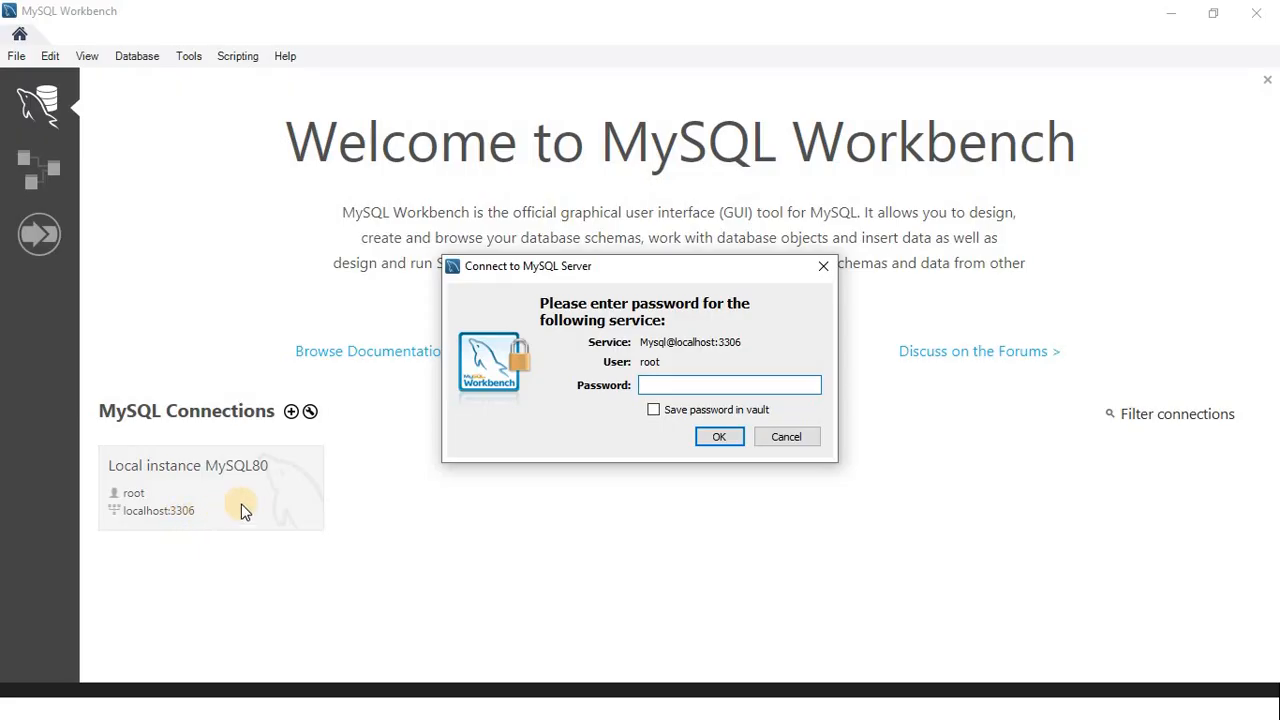
key(Escape)
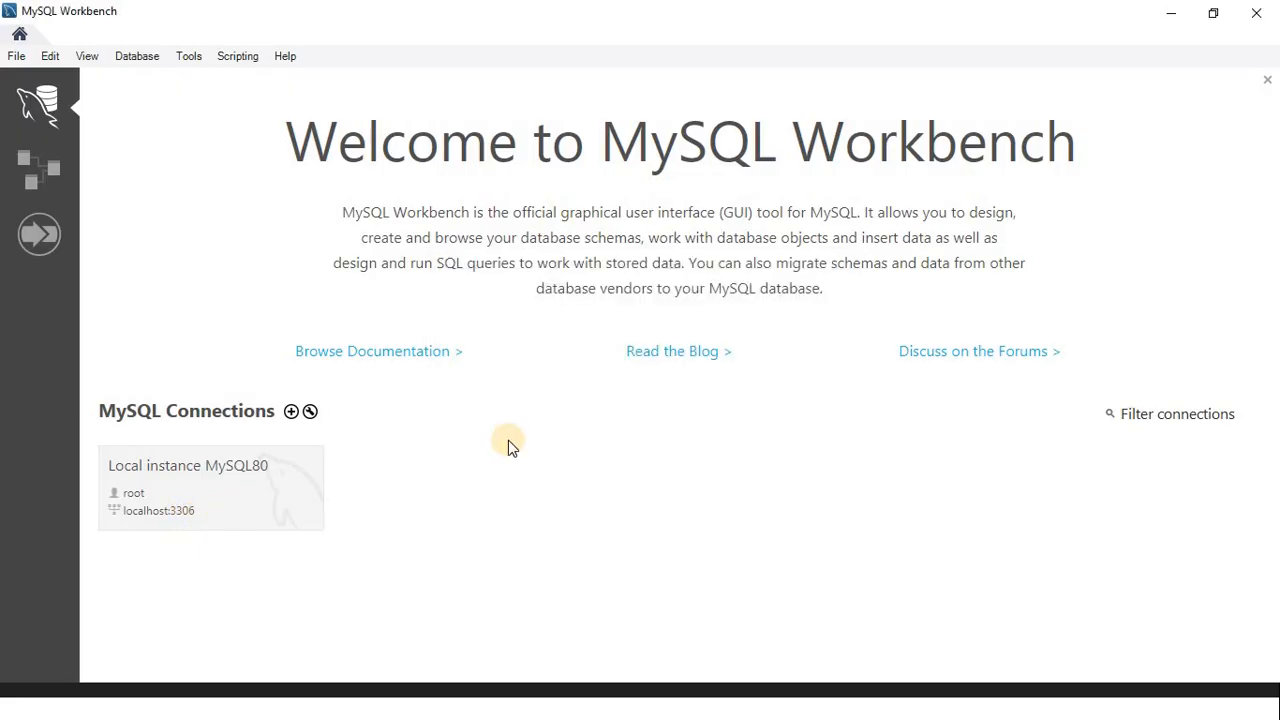